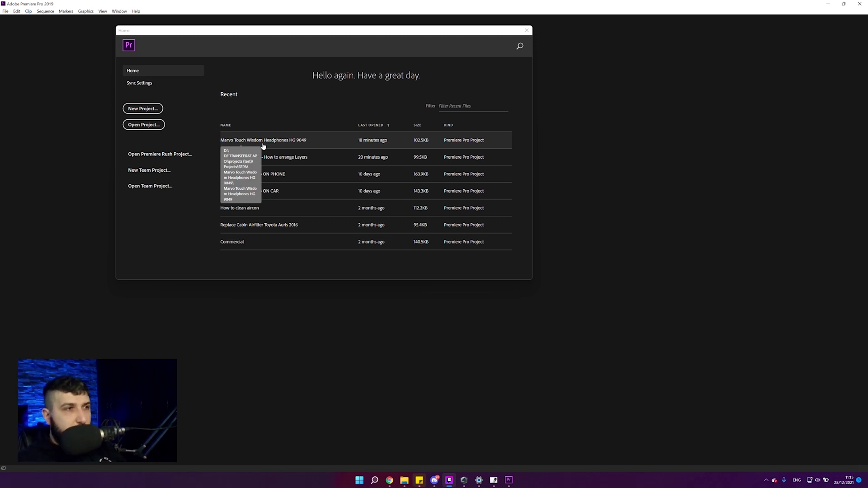
Step: Open the recent project 'Marvo Touch Wisdom Headphones HG 9049' from the Home screen
{"action": "left_click", "coordinate": [263, 146]}
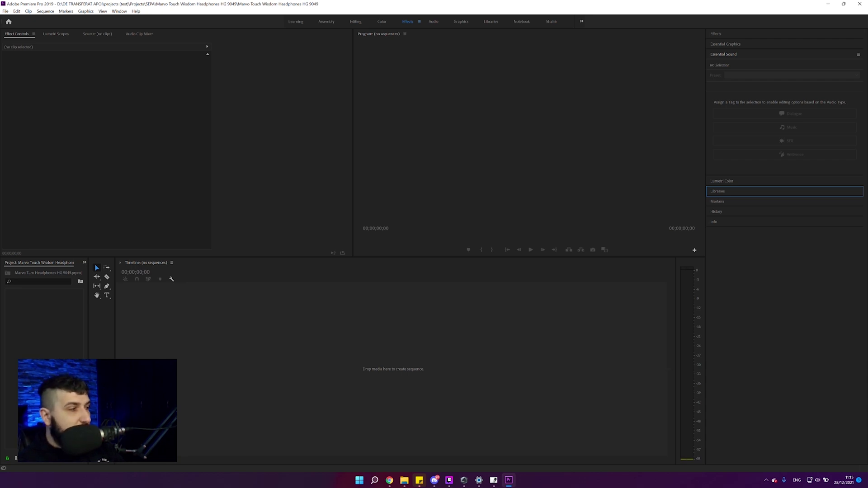
Step: Import the review video 20211228_103708.mp4 from the desktop into the Project panel
{"action": "key", "text": "super+d"}
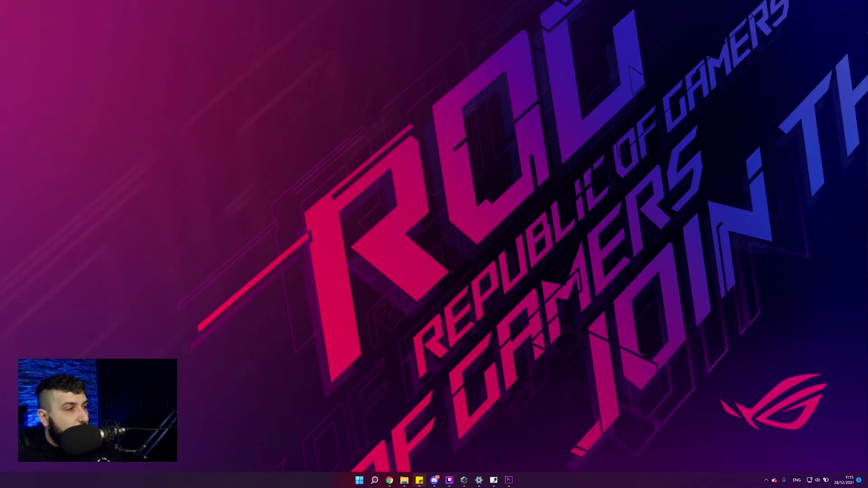
{"action": "key", "text": "super+d"}
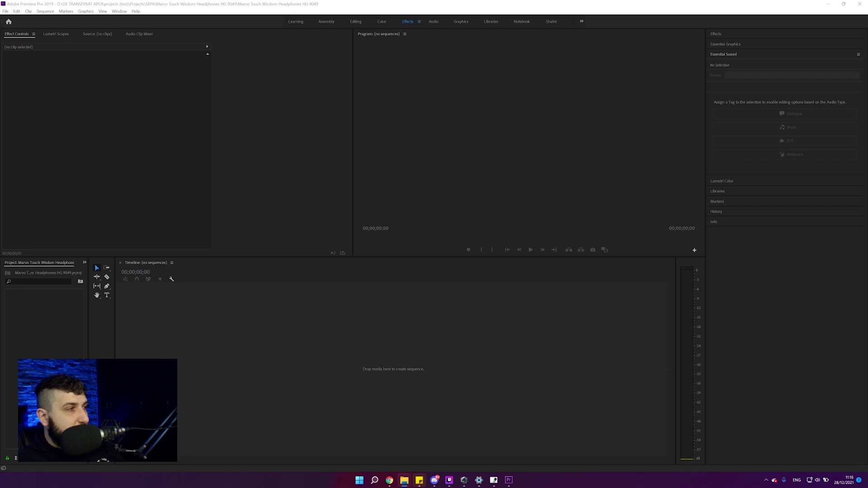
{"action": "left_click_drag", "start_coordinate": [0, 145], "coordinate": [167, 344]}
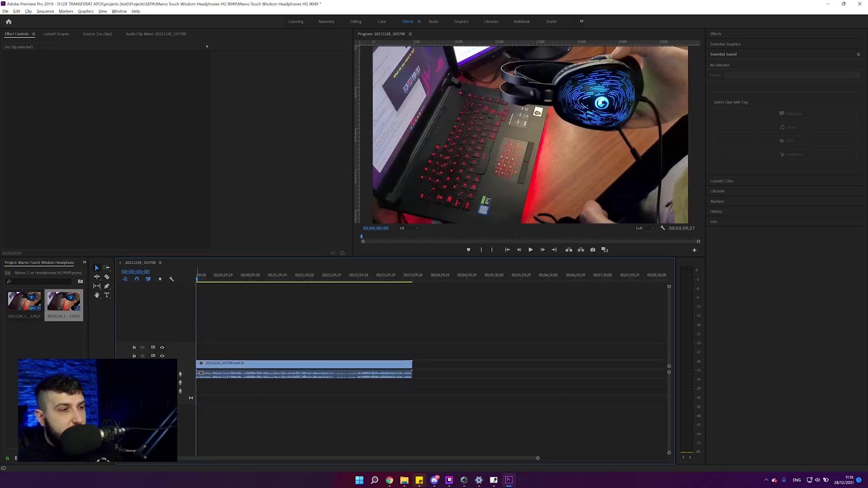
Step: Enlarge the V1 and A1 tracks of the 20211228_103708 sequence to show thumbnails and a large waveform
{"action": "left_click_drag", "start_coordinate": [175, 360], "coordinate": [175, 348]}
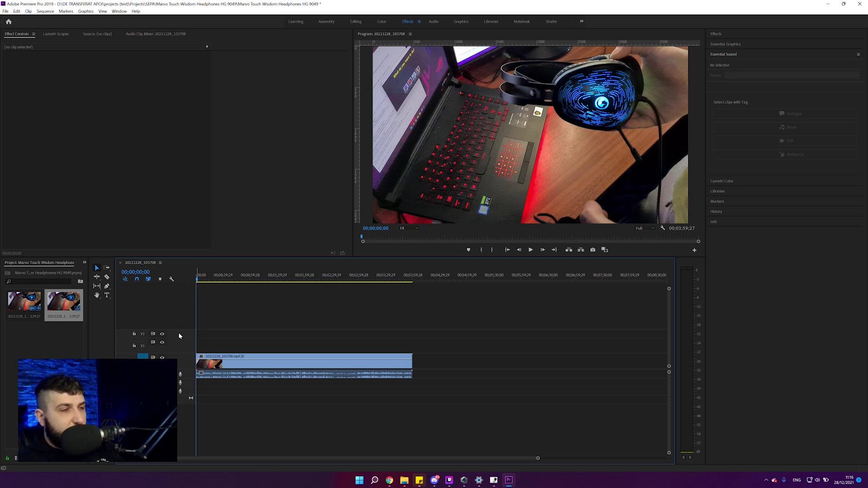
{"action": "scroll", "coordinate": [176, 336], "scroll_direction": "up", "scroll_amount": 1}
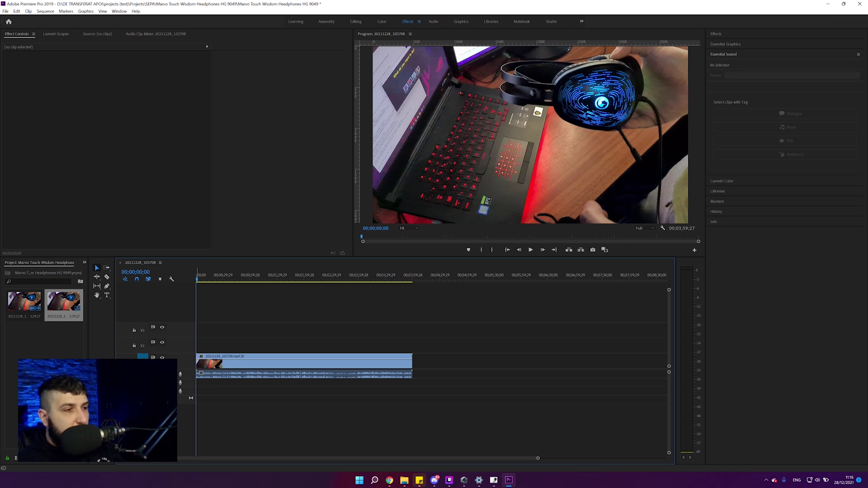
{"action": "scroll", "coordinate": [153, 376], "scroll_direction": "up", "scroll_amount": 2}
{"action": "scroll", "coordinate": [153, 391], "scroll_direction": "up", "scroll_amount": 1}
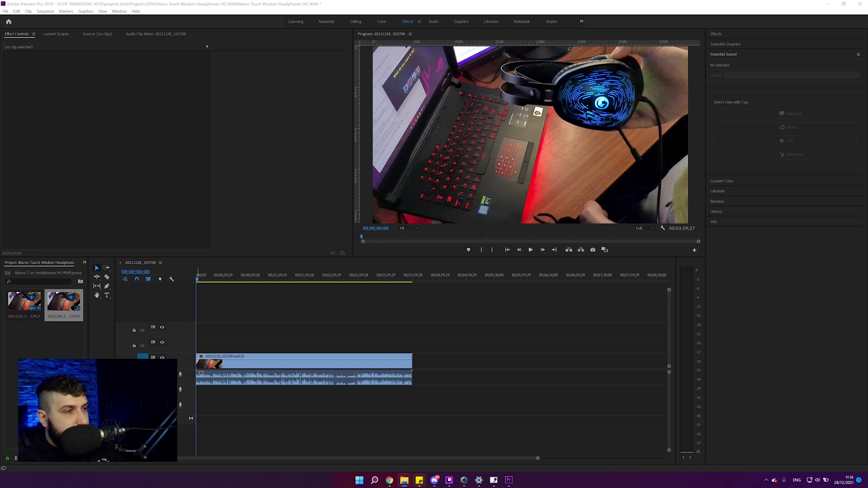
Step: Import the RGB_Flood video file into the Project panel
{"action": "left_click_drag", "start_coordinate": [94, 264], "coordinate": [31, 341]}
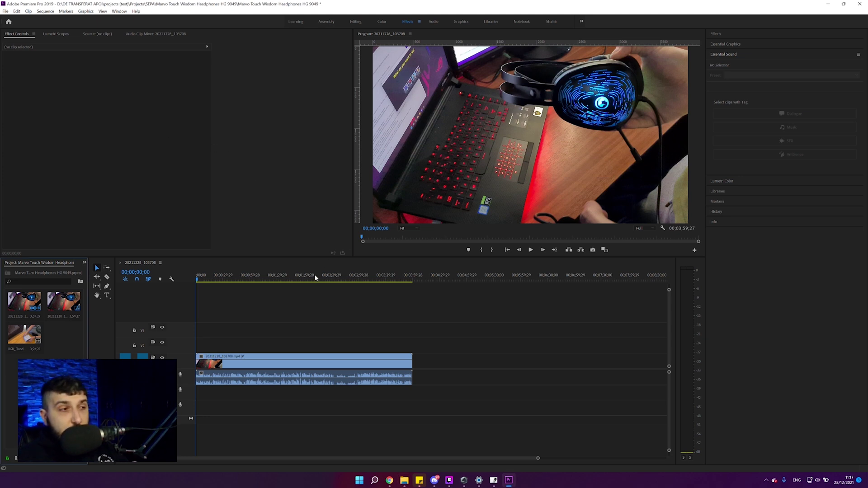
Step: Place the RGB_Flood_Light_better clip on V2, unlink it and delete its audio
{"action": "left_click_drag", "start_coordinate": [19, 328], "coordinate": [383, 347]}
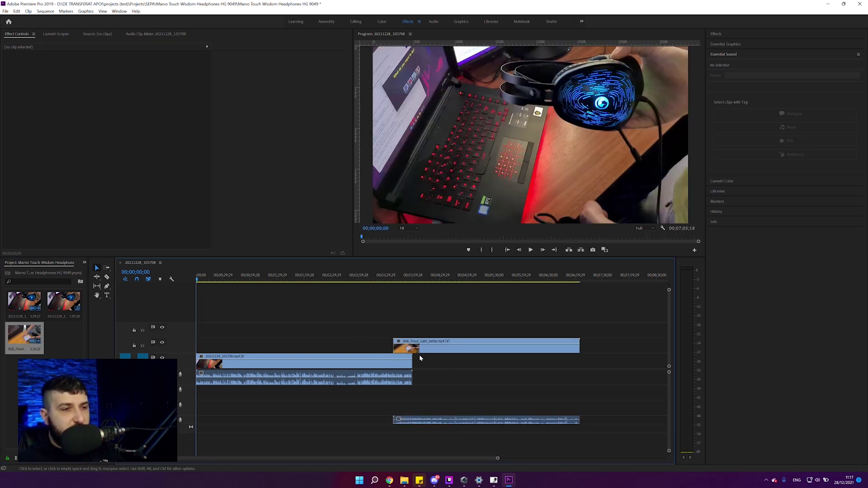
{"action": "left_click", "coordinate": [430, 342]}
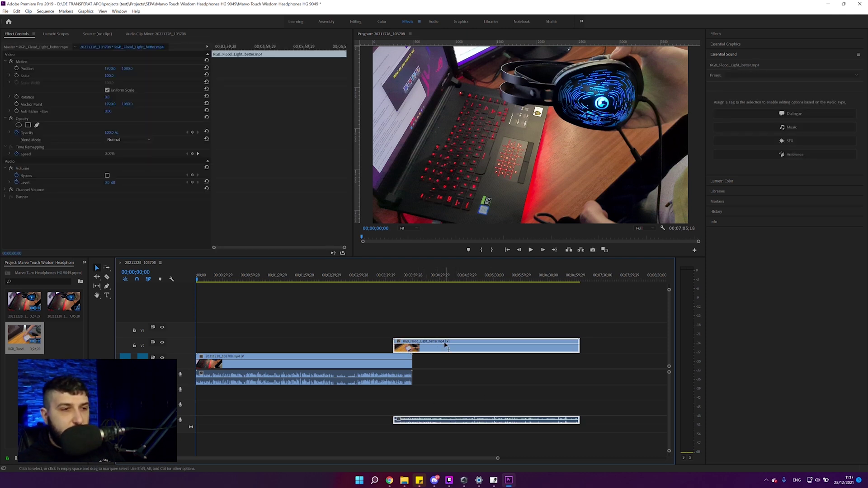
{"action": "right_click", "coordinate": [444, 350]}
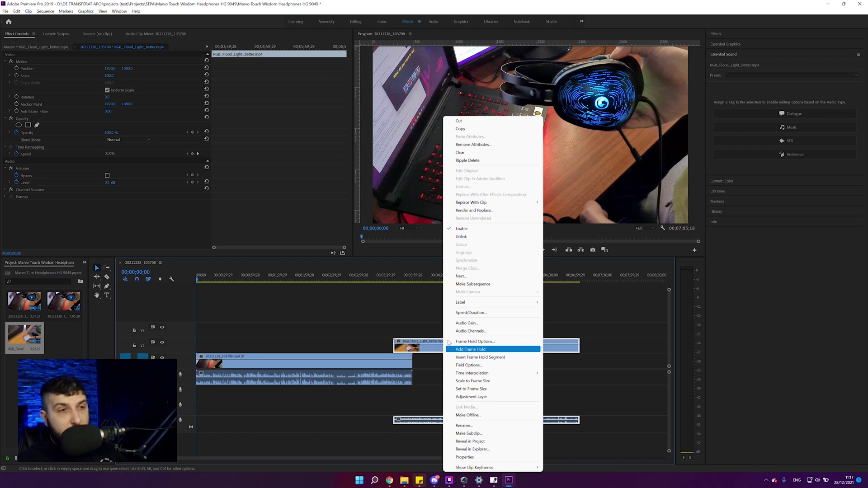
{"action": "left_click", "coordinate": [461, 236]}
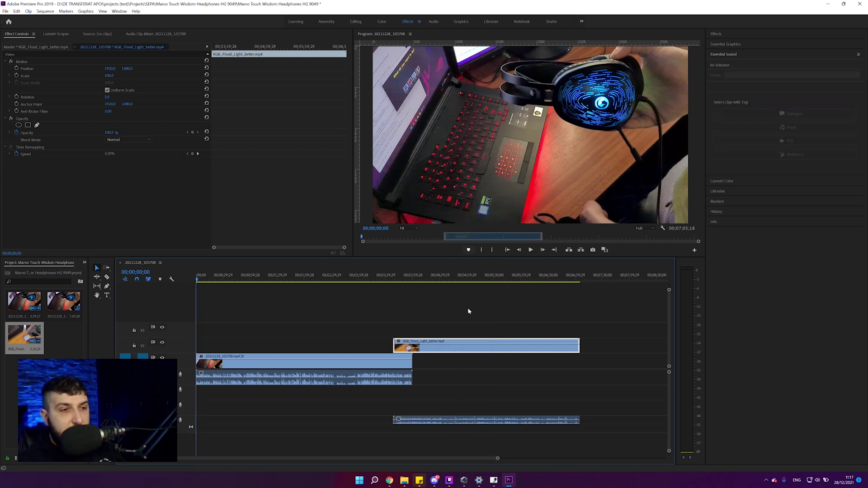
{"action": "left_click", "coordinate": [449, 421]}
{"action": "key", "text": "Delete"}
Step: Make two razor cuts in the V2 clip, disable Linked Selection, and delete the first piece
{"action": "left_click", "coordinate": [417, 342]}
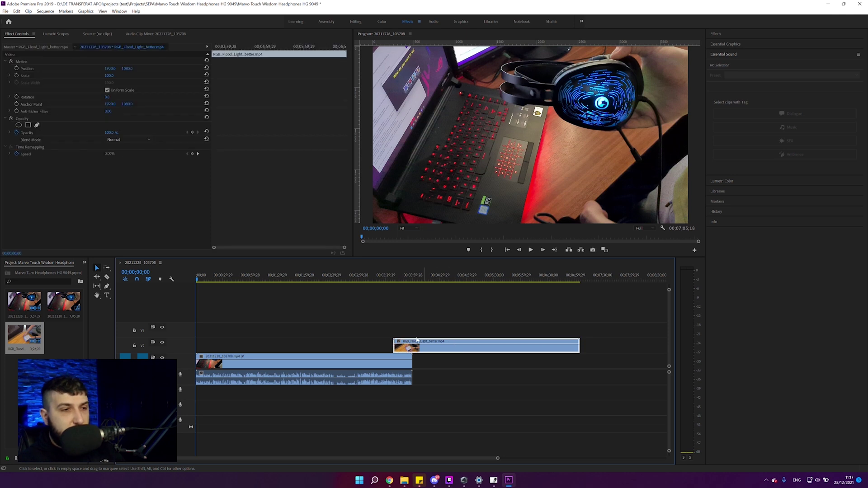
{"action": "key", "text": "c"}
{"action": "left_click", "coordinate": [433, 346]}
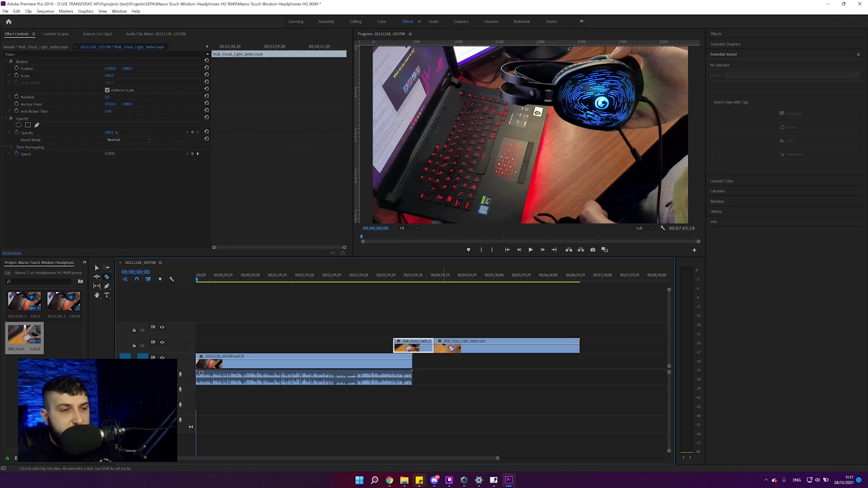
{"action": "left_click", "coordinate": [451, 347]}
{"action": "key", "text": "v"}
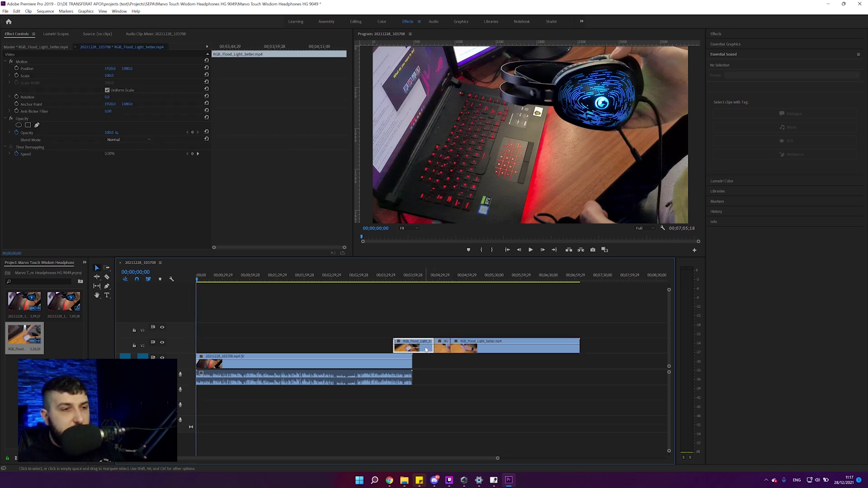
{"action": "key", "text": "c"}
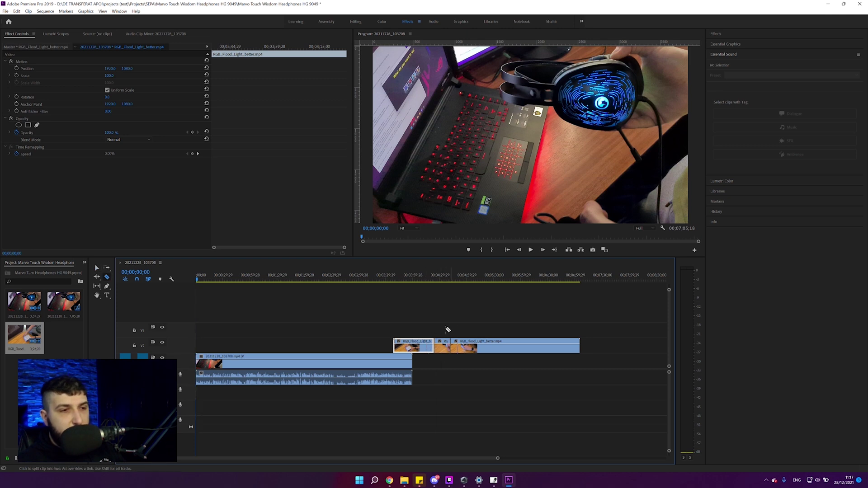
{"action": "key", "text": "v"}
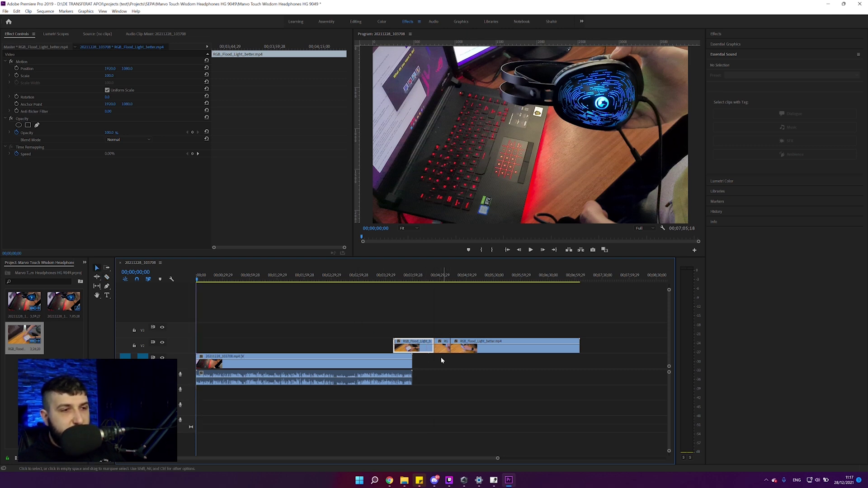
{"action": "left_click", "coordinate": [108, 278]}
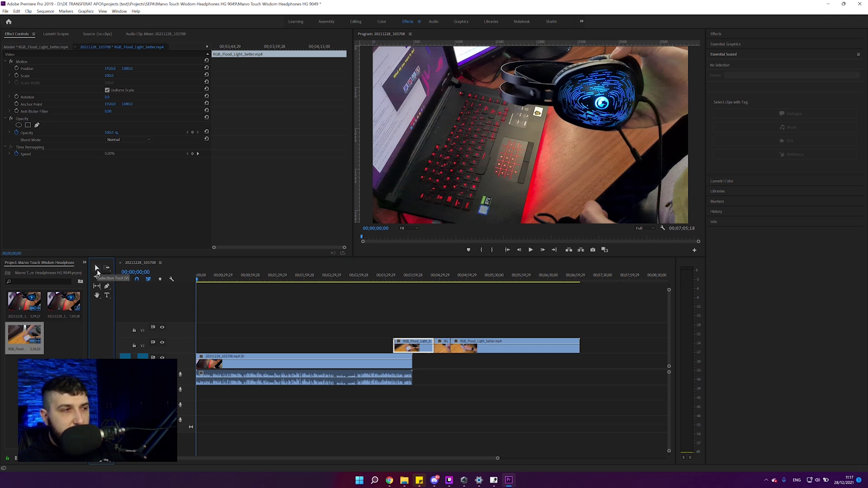
{"action": "left_click", "coordinate": [149, 279]}
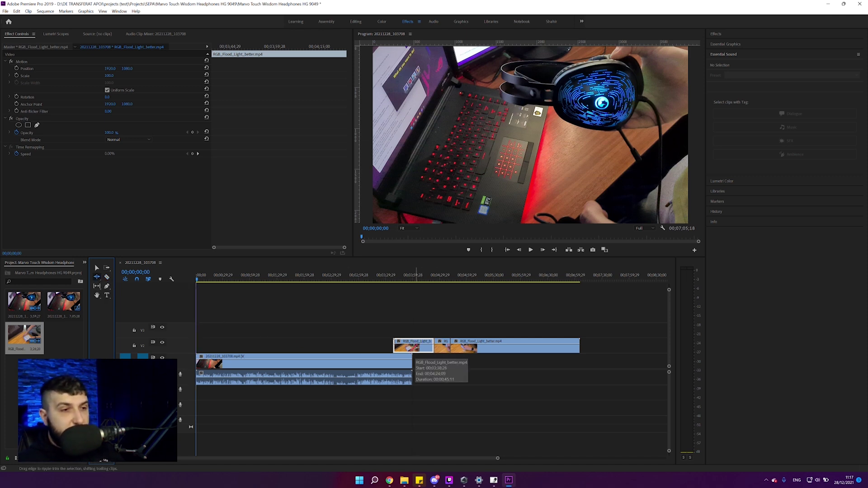
{"action": "key", "text": "v"}
{"action": "key", "text": "Delete"}
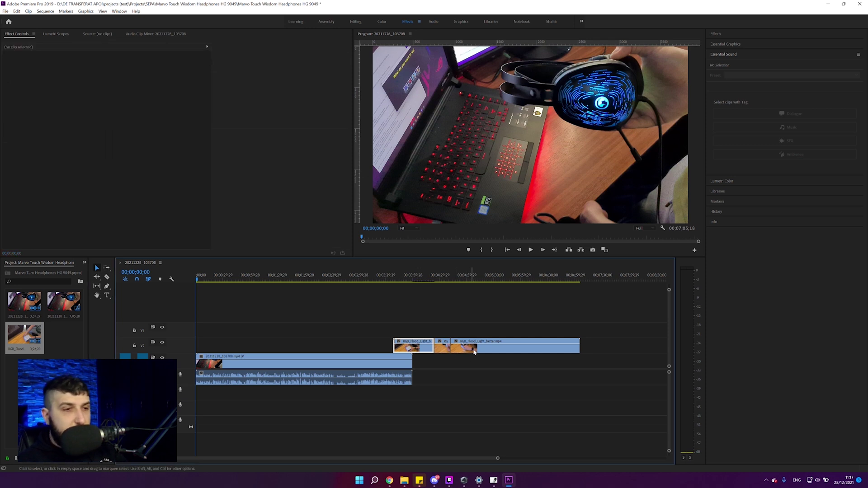
Step: Delete the long last V2 piece and drag the short cutaway left over the review clip
{"action": "left_click", "coordinate": [470, 351]}
{"action": "key", "text": "Delete"}
{"action": "left_click_drag", "start_coordinate": [447, 351], "coordinate": [321, 351]}
{"action": "scroll", "coordinate": [215, 339], "scroll_direction": "up", "scroll_amount": 6}
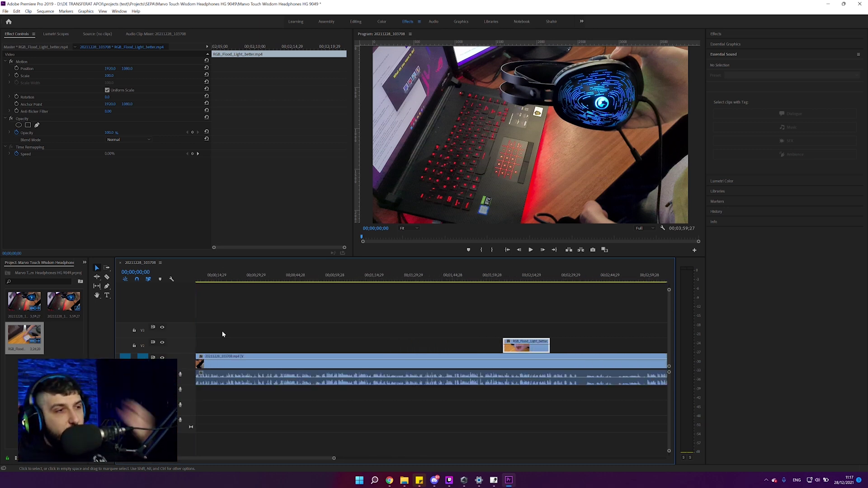
{"action": "scroll", "coordinate": [520, 348], "scroll_direction": "up", "scroll_amount": 1}
{"action": "left_click_drag", "start_coordinate": [534, 352], "coordinate": [344, 350]}
Step: Preview from about 14 seconds and slide the cutaway left to the playhead, near 25 seconds
{"action": "left_click", "coordinate": [233, 281]}
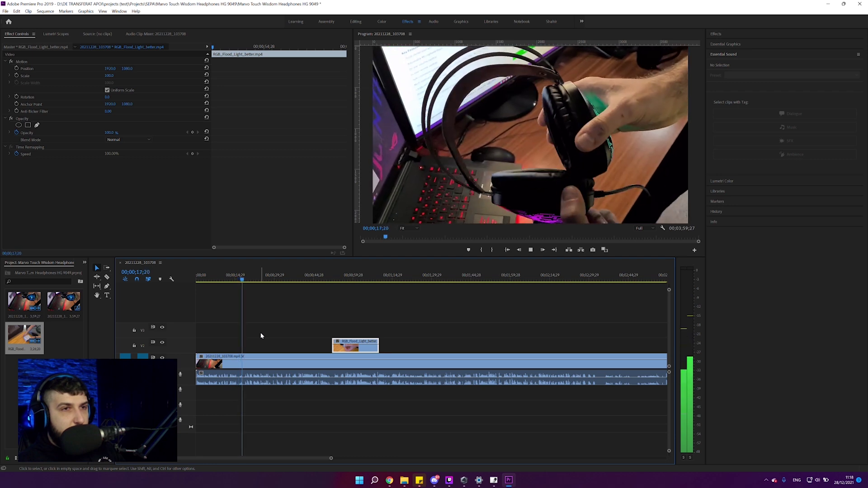
{"action": "key", "text": "space"}
{"action": "key", "text": "equal"}
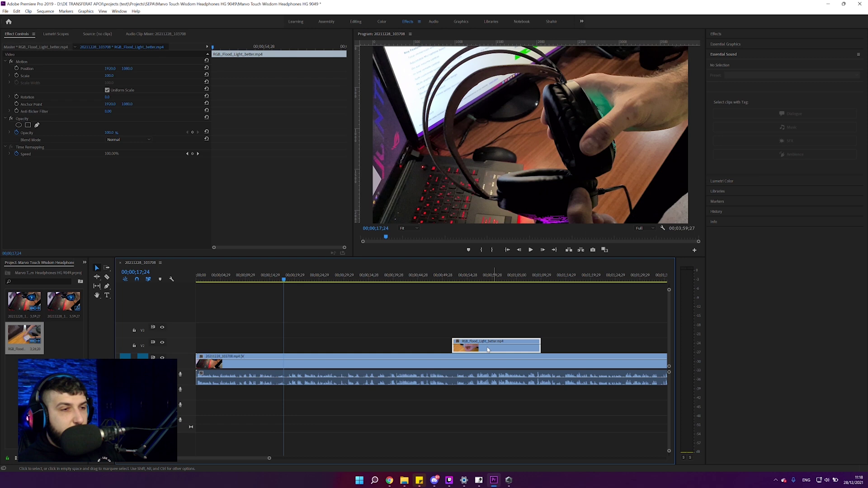
{"action": "left_click_drag", "start_coordinate": [488, 350], "coordinate": [407, 344]}
{"action": "left_click", "coordinate": [270, 326]}
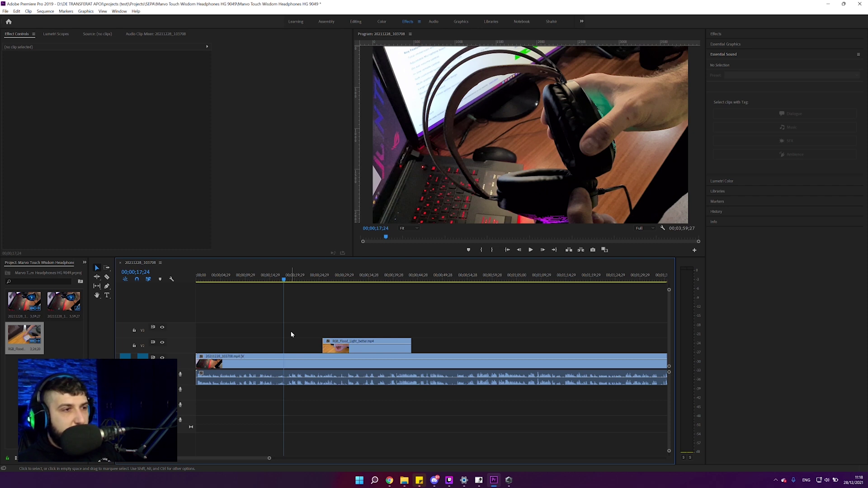
Step: Preview from about 15 seconds and slide the RGB_Flood cutaway about 2 seconds earlier
{"action": "left_click", "coordinate": [270, 279]}
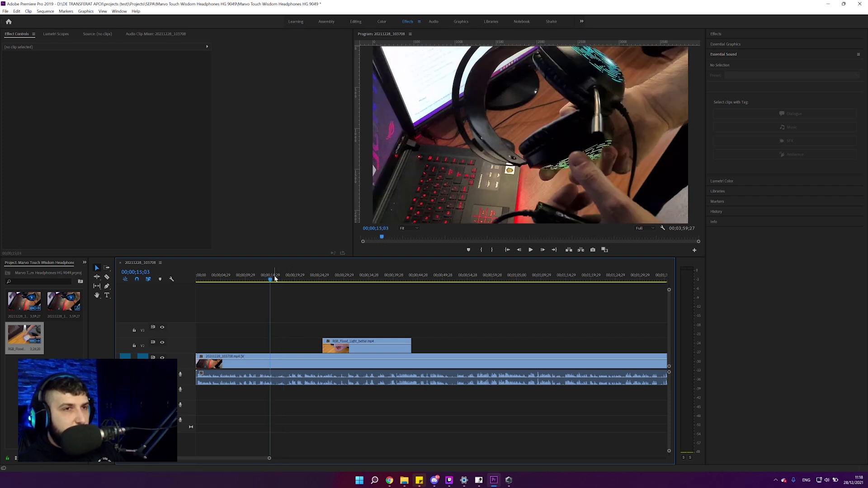
{"action": "left_click", "coordinate": [292, 345]}
{"action": "key", "text": "space"}
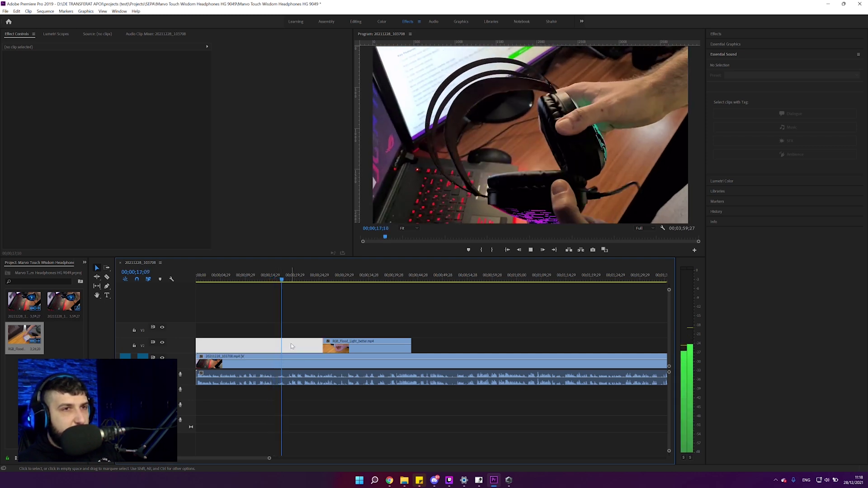
{"action": "key", "text": "space"}
{"action": "left_click_drag", "start_coordinate": [348, 347], "coordinate": [326, 353]}
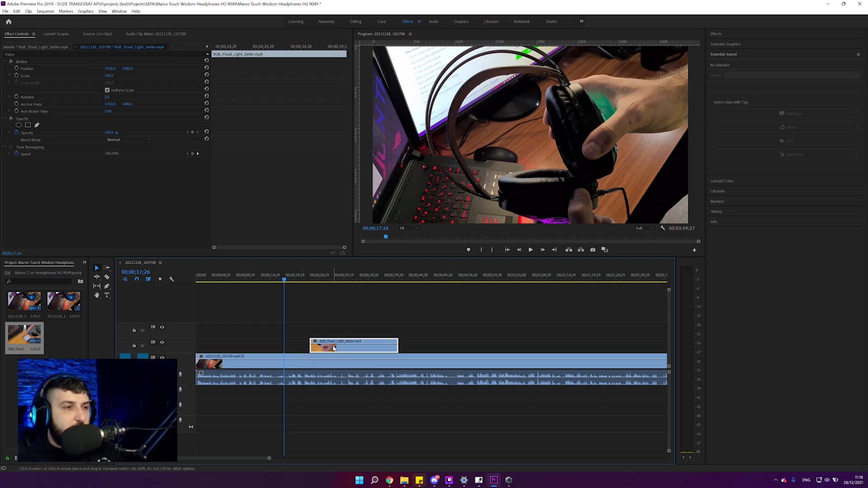
{"action": "left_click", "coordinate": [272, 316]}
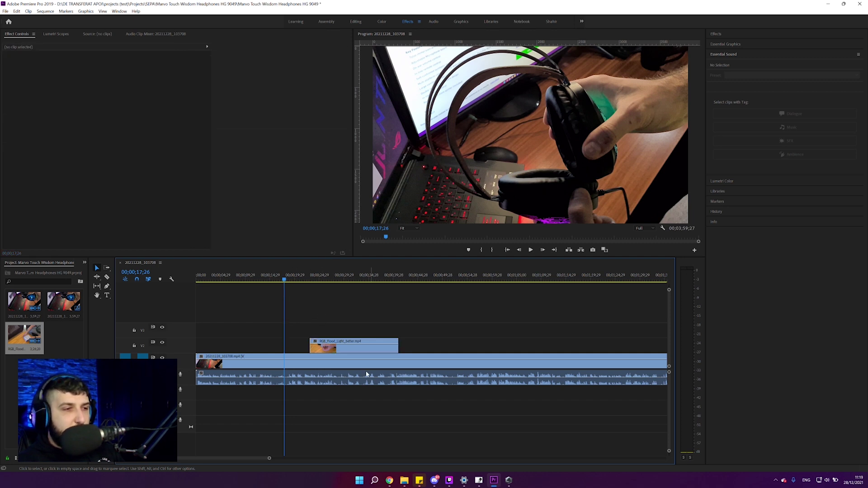
Step: Move the cutaway to the playhead near 18 seconds, preview from 16;04, and return the playhead to 17;15
{"action": "left_click_drag", "start_coordinate": [349, 351], "coordinate": [325, 342]}
{"action": "left_click", "coordinate": [294, 314]}
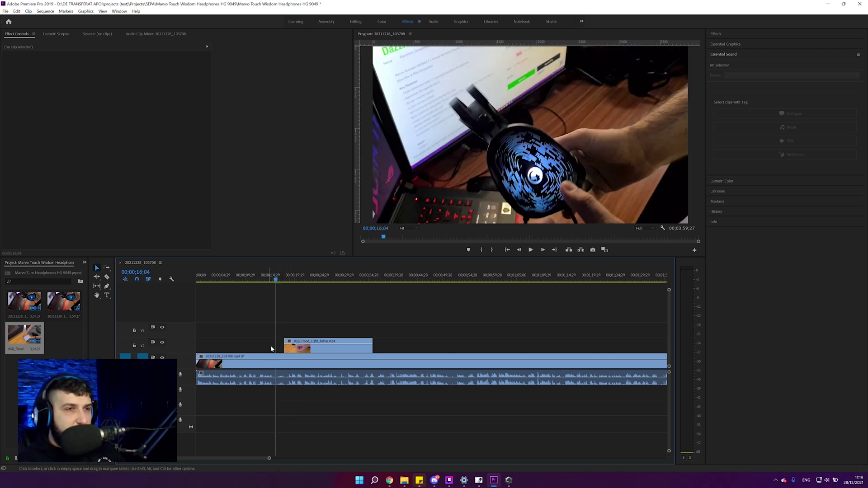
{"action": "left_click", "coordinate": [275, 353]}
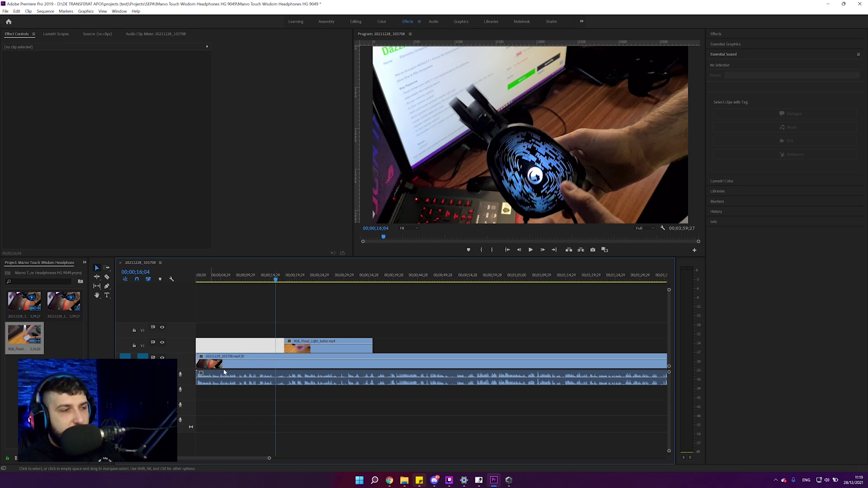
{"action": "left_click", "coordinate": [267, 340]}
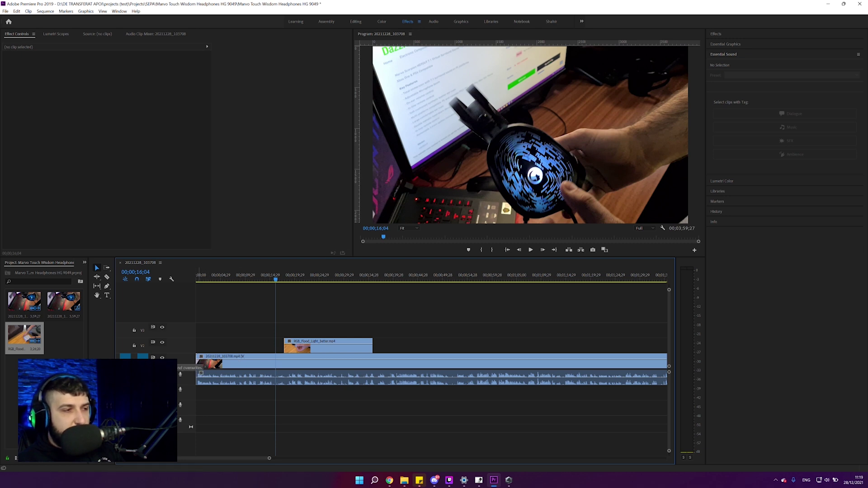
{"action": "key", "text": "space"}
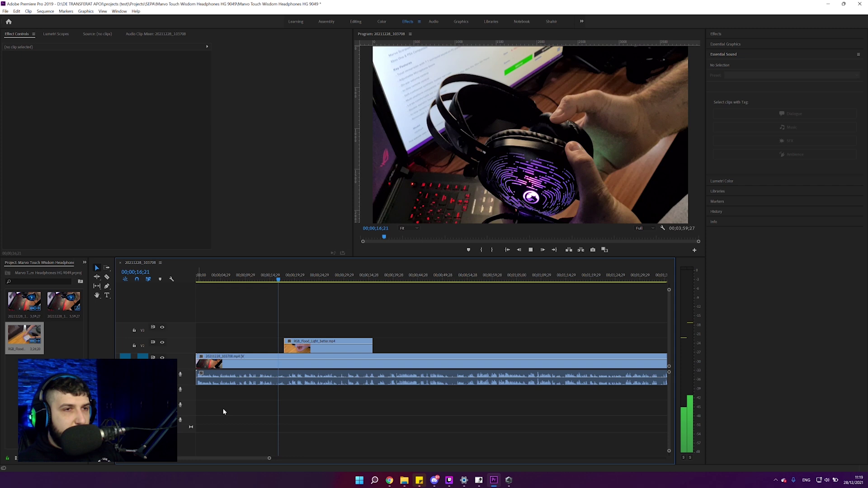
{"action": "key", "text": "space"}
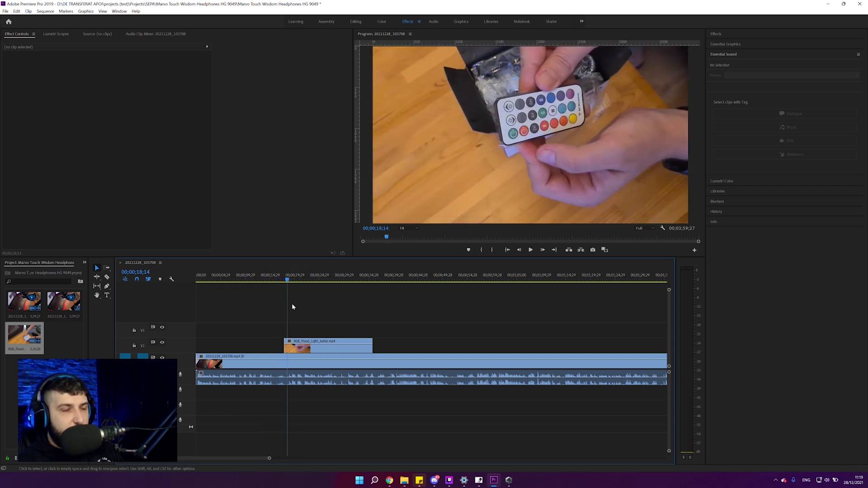
{"action": "left_click", "coordinate": [281, 281]}
Step: Cut the V2 RGB_Flood clip around 18 seconds and shift the second piece to roughly 30–40 seconds
{"action": "mouse_move", "coordinate": [281, 281]}
{"action": "left_mouse_down"}
{"action": "mouse_move", "coordinate": [330, 281]}
{"action": "mouse_move", "coordinate": [279, 283]}
{"action": "left_mouse_up"}
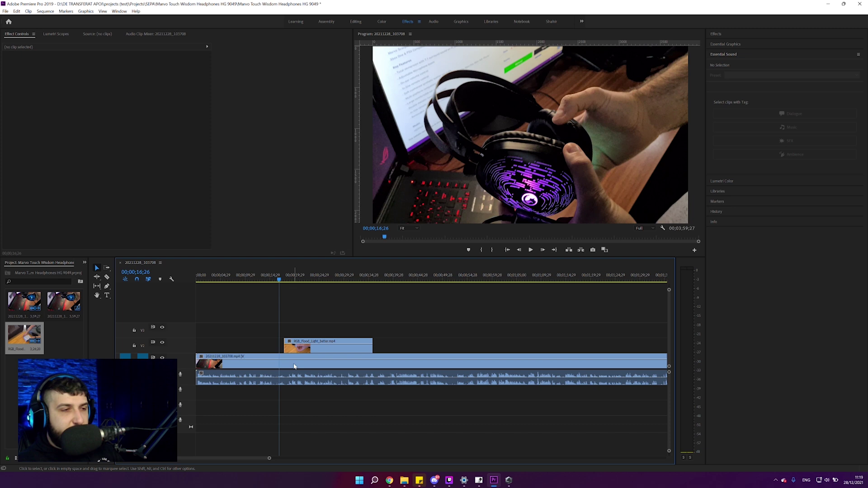
{"action": "mouse_move", "coordinate": [294, 367]}
{"action": "left_mouse_down"}
{"action": "mouse_move", "coordinate": [295, 334]}
{"action": "mouse_move", "coordinate": [295, 364]}
{"action": "left_mouse_up"}
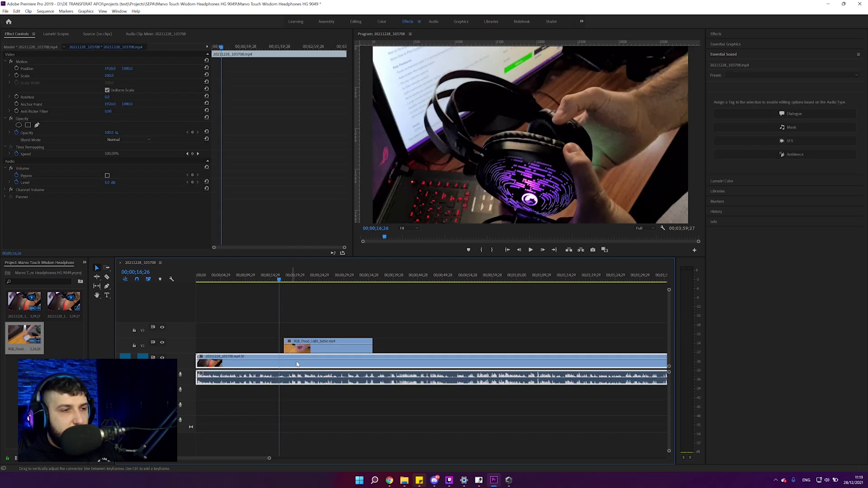
{"action": "key", "text": "c"}
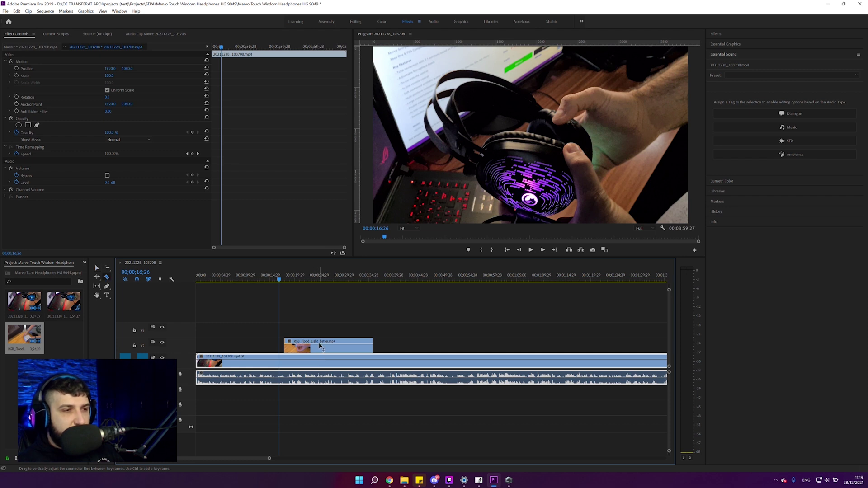
{"action": "left_click", "coordinate": [323, 344]}
{"action": "key", "text": "v"}
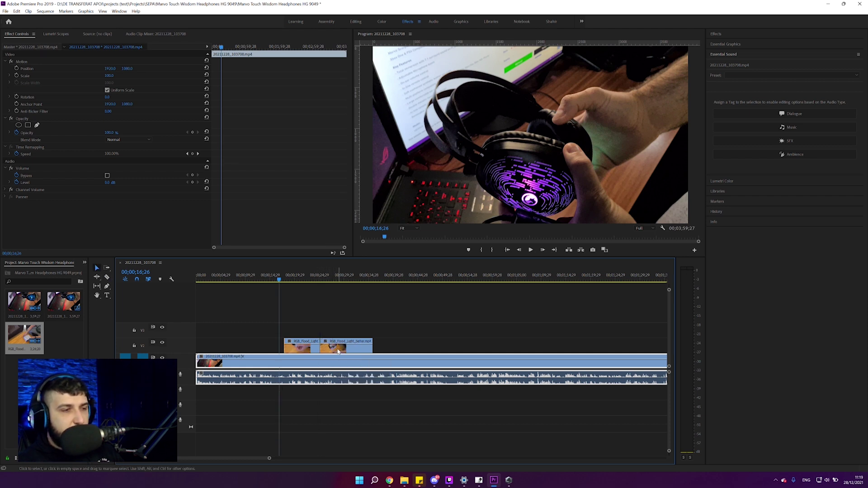
{"action": "left_click_drag", "start_coordinate": [335, 353], "coordinate": [358, 353]}
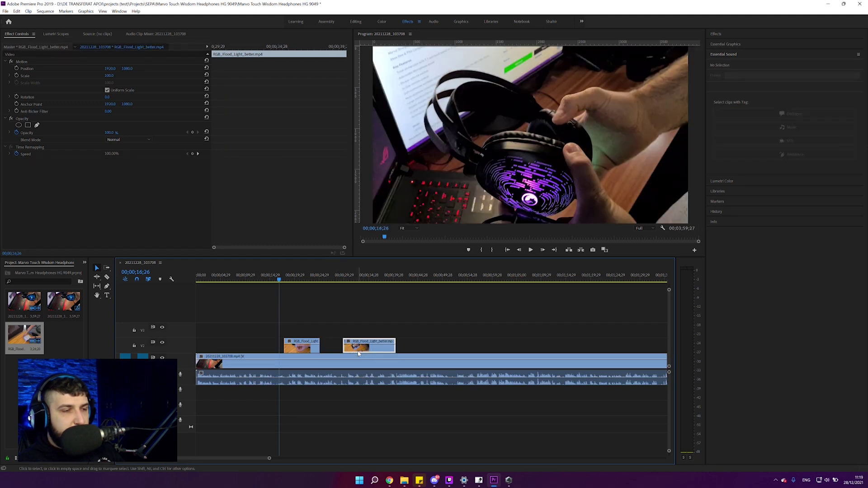
{"action": "left_click", "coordinate": [278, 333]}
{"action": "left_click_drag", "start_coordinate": [278, 281], "coordinate": [270, 281]}
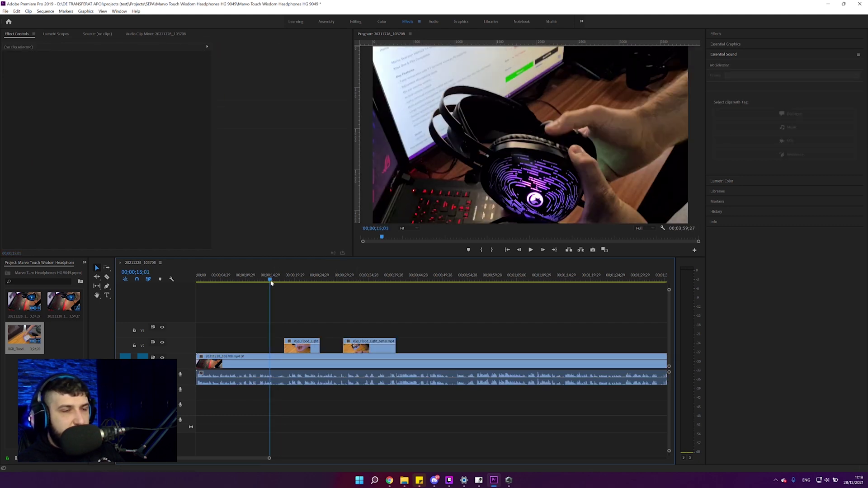
{"action": "left_click", "coordinate": [300, 375]}
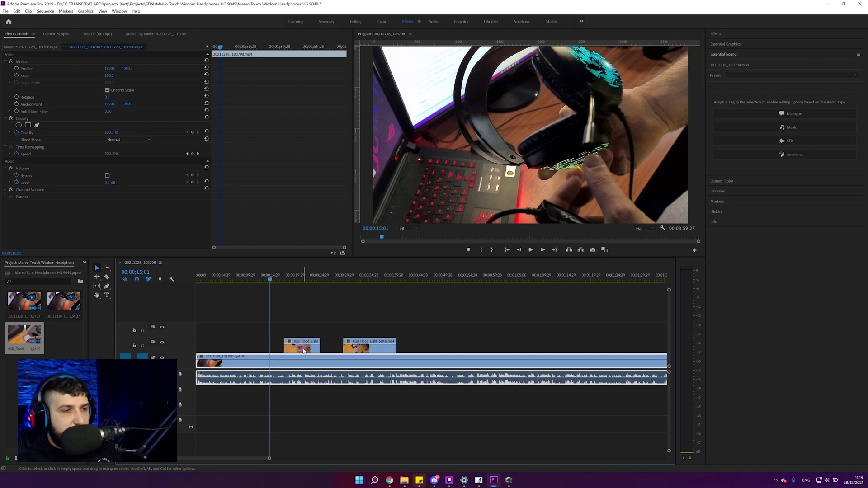
{"action": "left_click", "coordinate": [353, 350]}
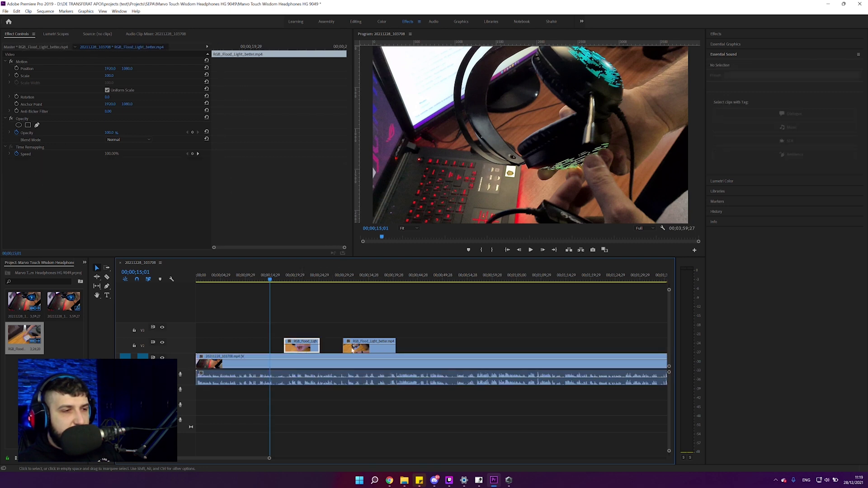
{"action": "left_click", "coordinate": [299, 319]}
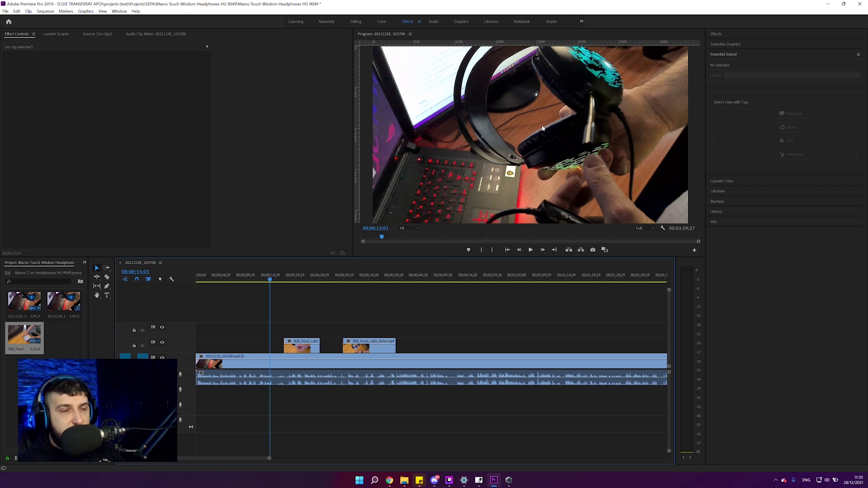
{"action": "key", "text": "space"}
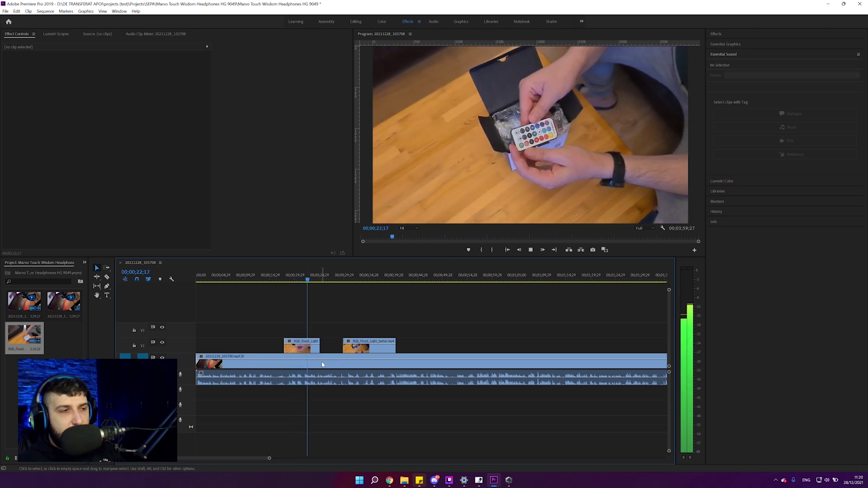
{"action": "key", "text": "space"}
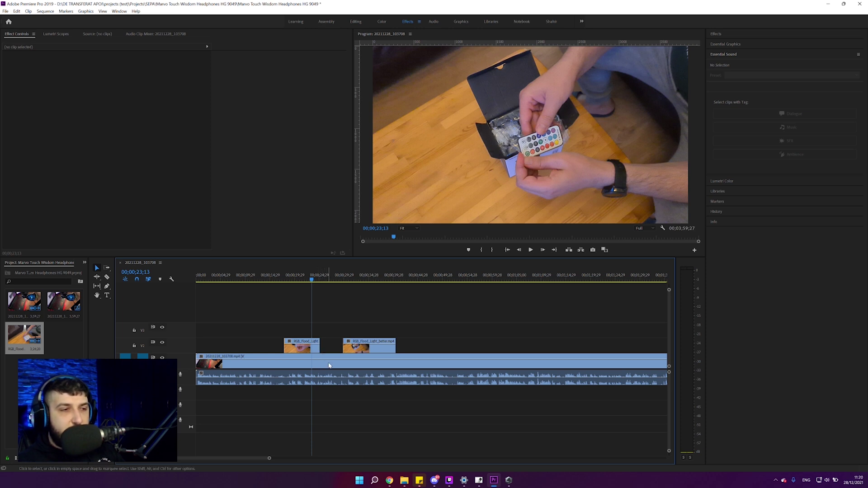
{"action": "key", "text": "space"}
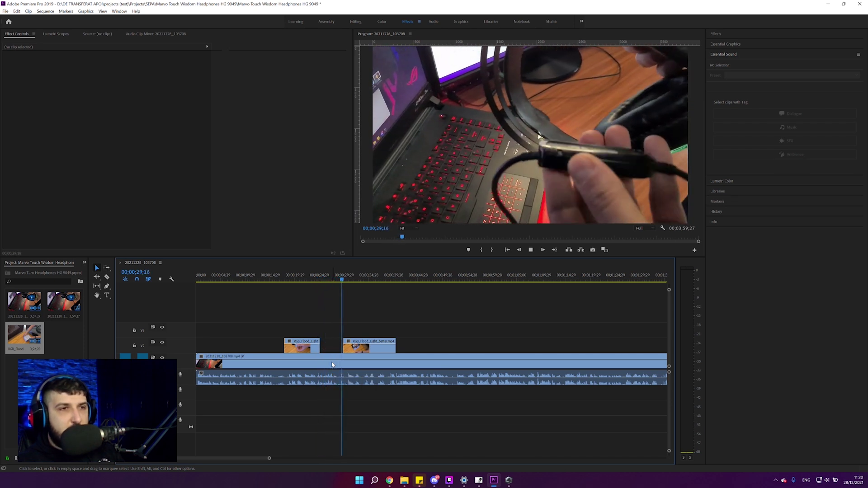
{"action": "left_click", "coordinate": [369, 348]}
Step: Import DJI_0010.MP4 onto V3 and position it around 37 seconds, overlapping the second RGB_Flood piece
{"action": "key", "text": "space"}
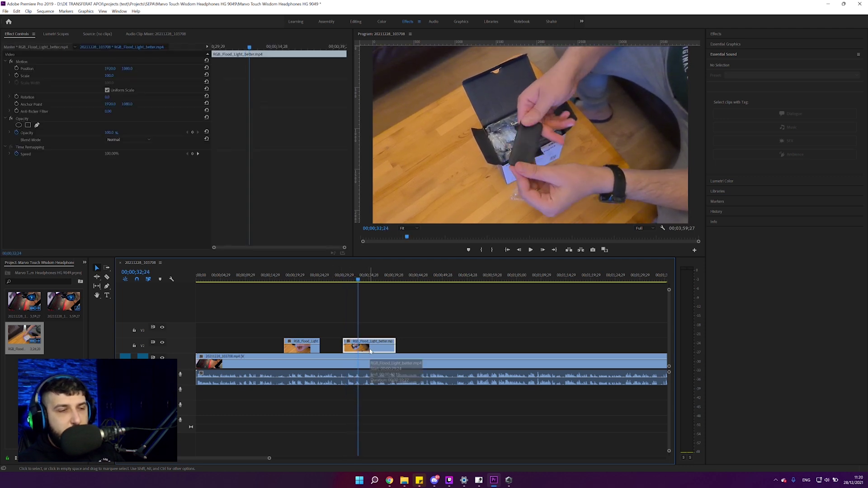
{"action": "mouse_move", "coordinate": [408, 481]}
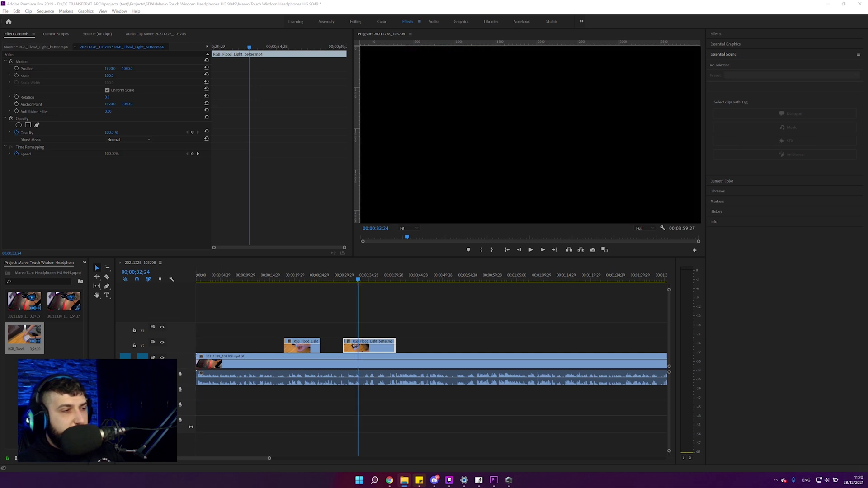
{"action": "left_click_drag", "start_coordinate": [64, 339], "coordinate": [417, 330]}
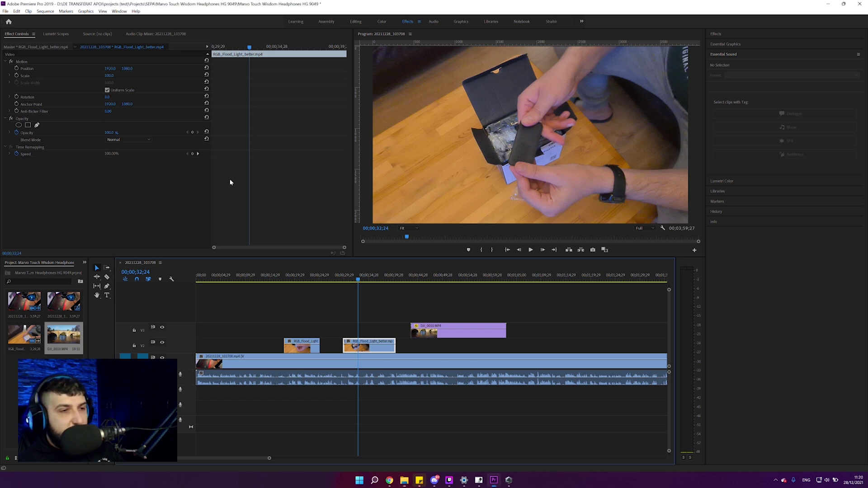
{"action": "left_click_drag", "start_coordinate": [457, 331], "coordinate": [421, 335]}
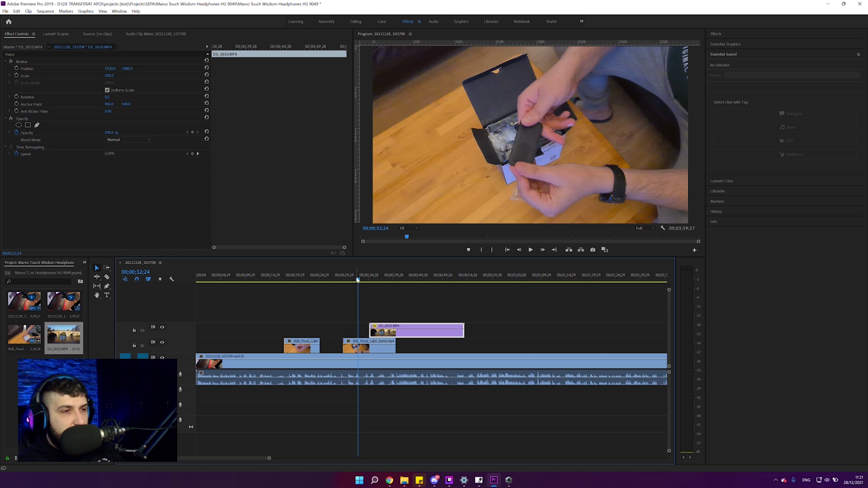
{"action": "left_click_drag", "start_coordinate": [358, 280], "coordinate": [266, 280]}
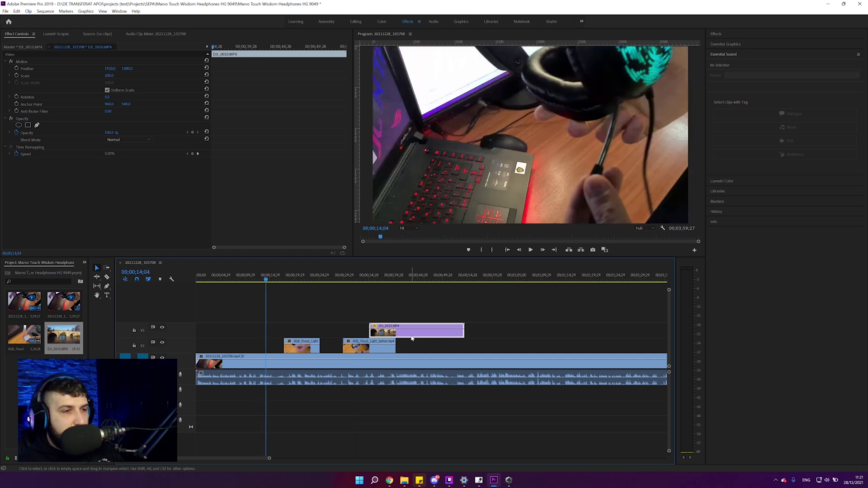
{"action": "mouse_move", "coordinate": [412, 339]}
{"action": "left_mouse_down"}
{"action": "mouse_move", "coordinate": [385, 334]}
{"action": "mouse_move", "coordinate": [426, 336]}
{"action": "left_mouse_up"}
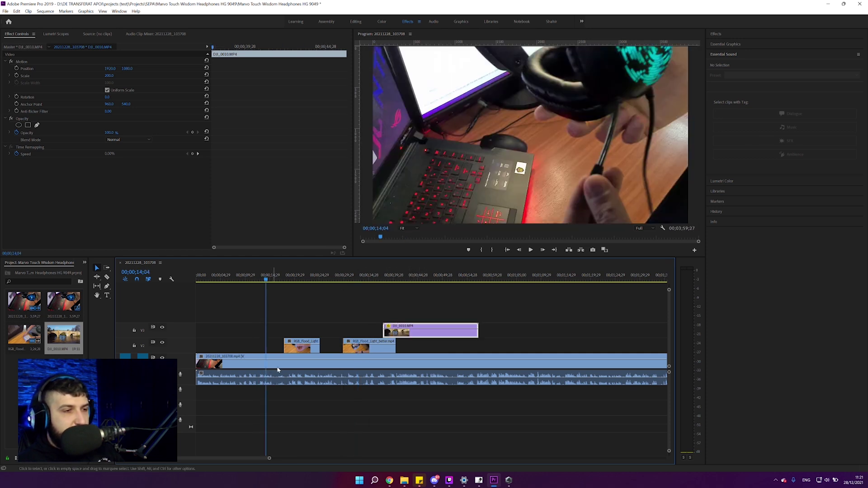
{"action": "left_click", "coordinate": [284, 357]}
Step: Move the DJI_0010.MP4 clip on V3 further earlier
{"action": "left_click", "coordinate": [278, 347]}
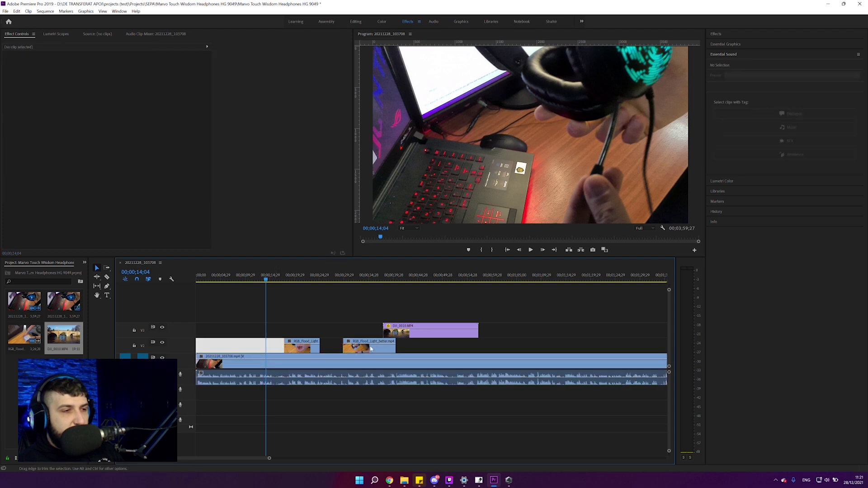
{"action": "left_click", "coordinate": [317, 349]}
{"action": "left_click_drag", "start_coordinate": [411, 335], "coordinate": [350, 330]}
{"action": "left_click", "coordinate": [318, 312]}
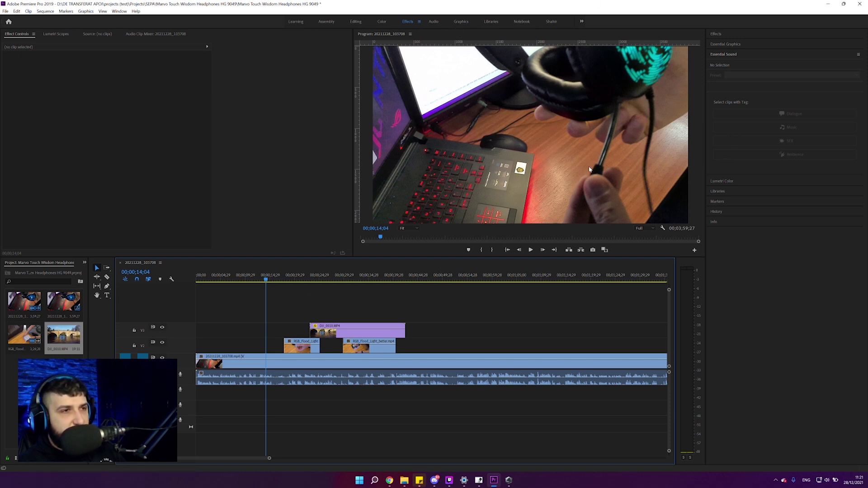
Step: Drag the second RGB_Flood_Light_better piece up onto a new V4 track and make V4 taller
{"action": "left_click", "coordinate": [291, 333]}
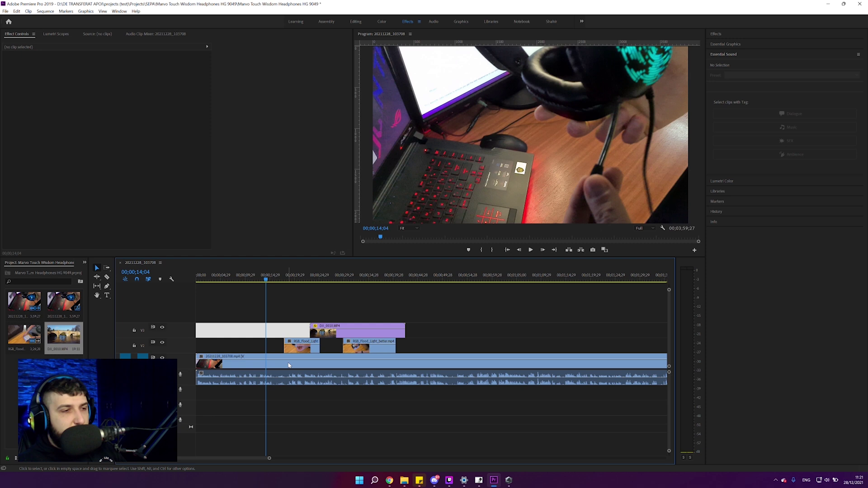
{"action": "left_click", "coordinate": [289, 365]}
{"action": "left_click", "coordinate": [302, 347]}
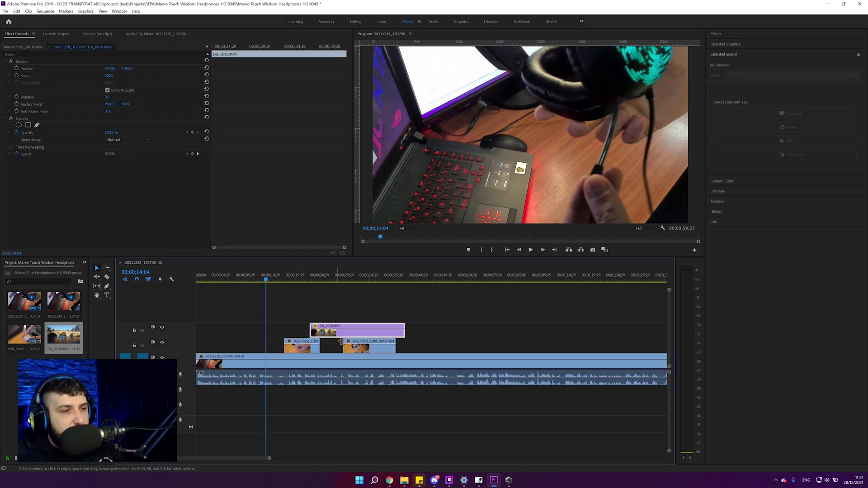
{"action": "left_click", "coordinate": [357, 340]}
{"action": "left_click", "coordinate": [357, 337]}
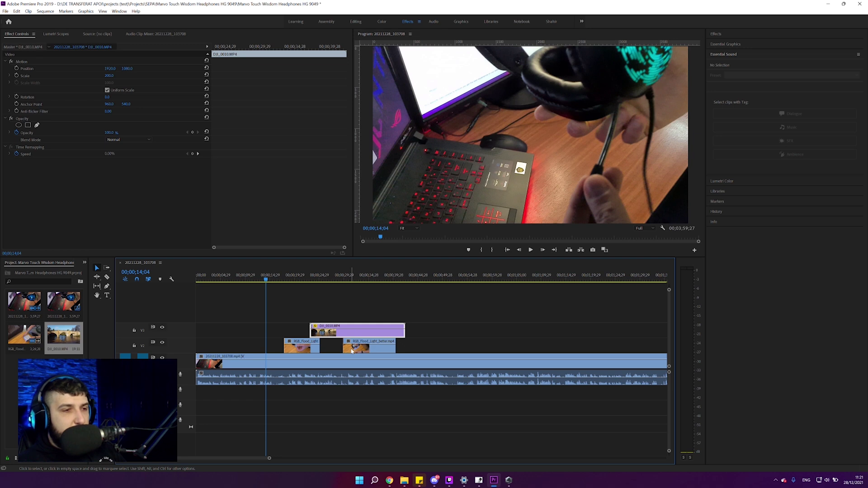
{"action": "left_click", "coordinate": [352, 351]}
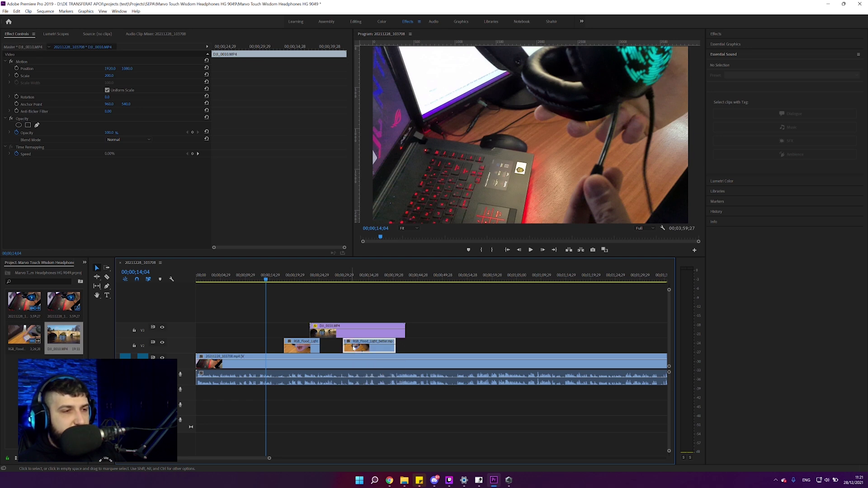
{"action": "left_click_drag", "start_coordinate": [354, 348], "coordinate": [361, 318]}
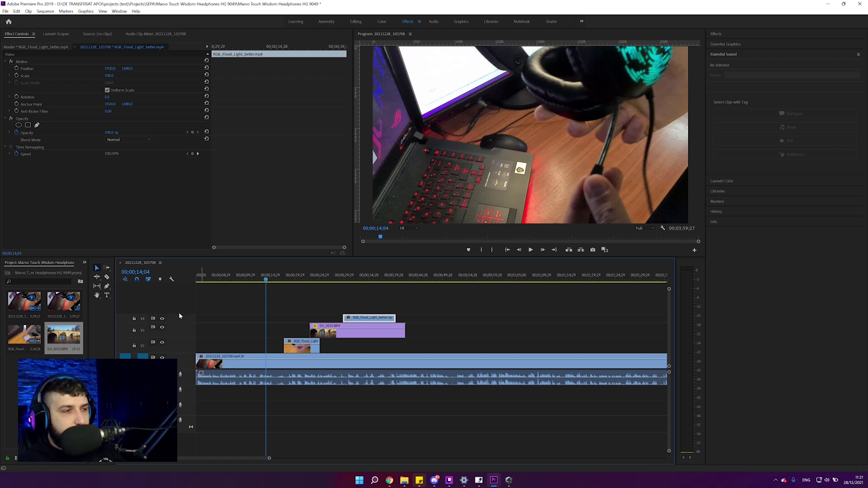
{"action": "left_click_drag", "start_coordinate": [178, 316], "coordinate": [179, 308]}
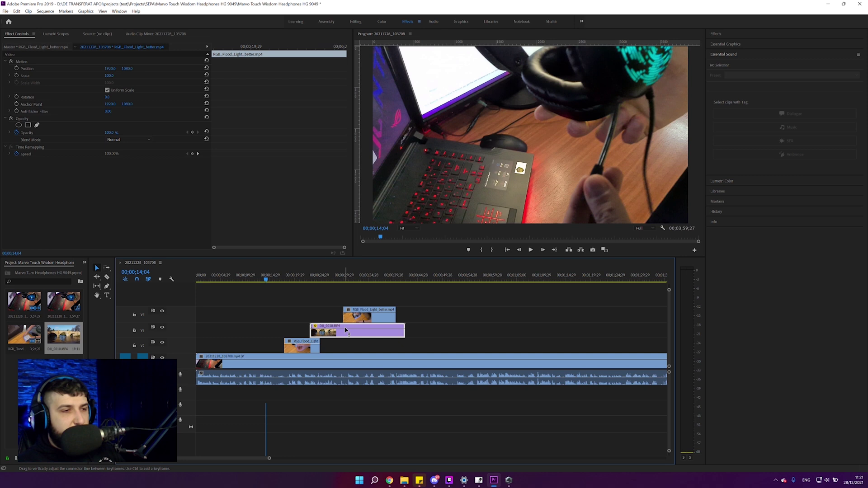
{"action": "left_click", "coordinate": [425, 324]}
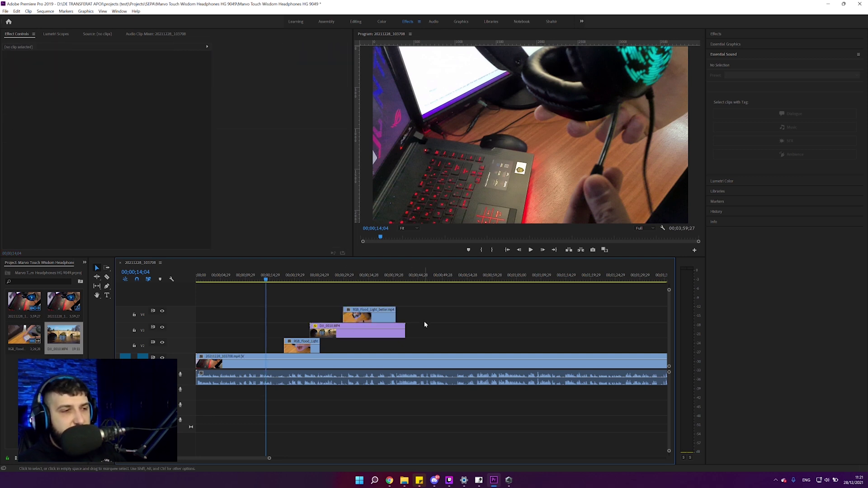
Step: Preview the stacked clips, then move RGB_Flood_Light_better from V4 back down to V2
{"action": "key", "text": "space"}
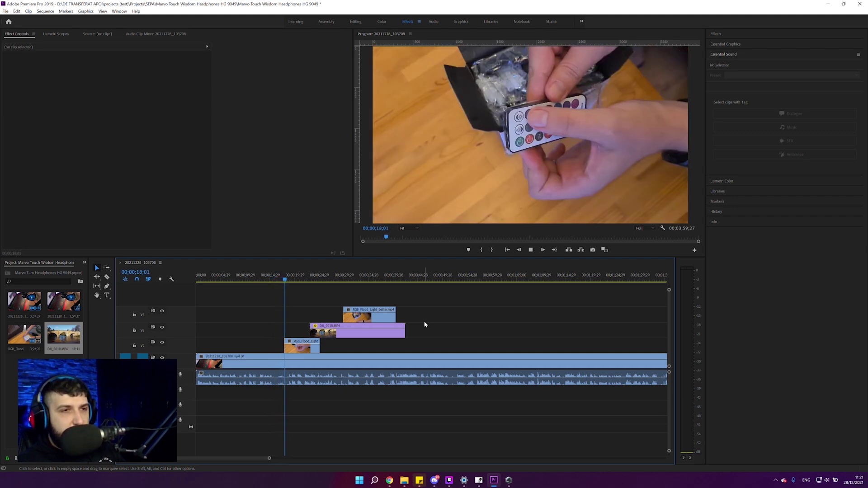
{"action": "left_click", "coordinate": [299, 349]}
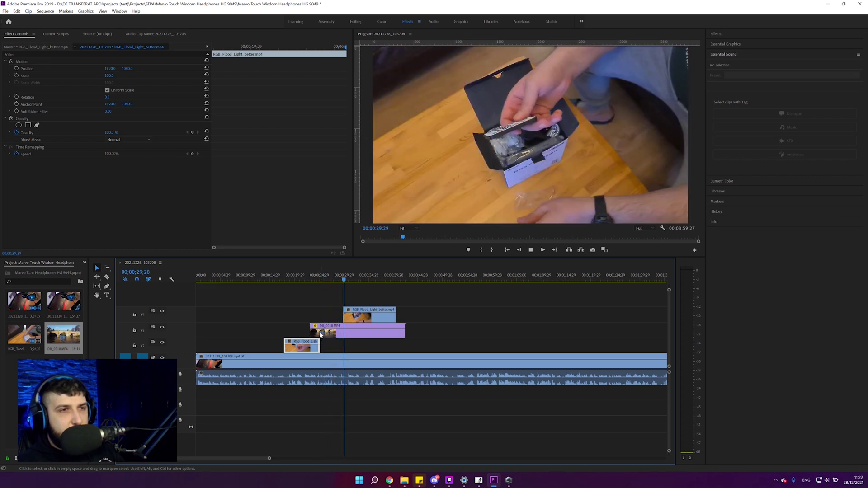
{"action": "key", "text": "space"}
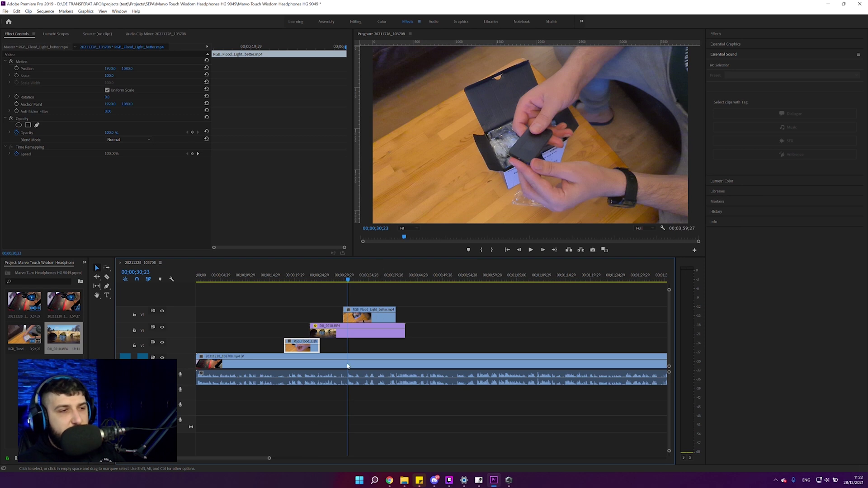
{"action": "left_click_drag", "start_coordinate": [364, 317], "coordinate": [367, 348]}
{"action": "left_click", "coordinate": [481, 318]}
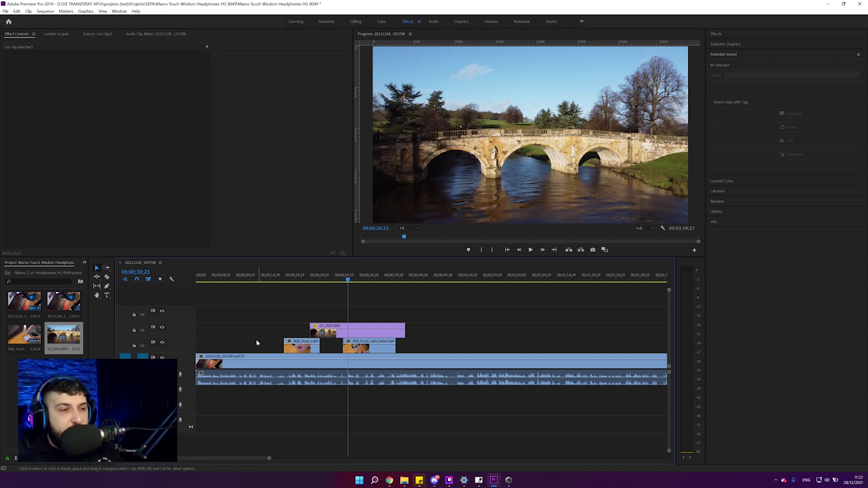
Step: Try moving the main clip's audio to A2, undo it, and return the playhead to the start
{"action": "left_click", "coordinate": [273, 384]}
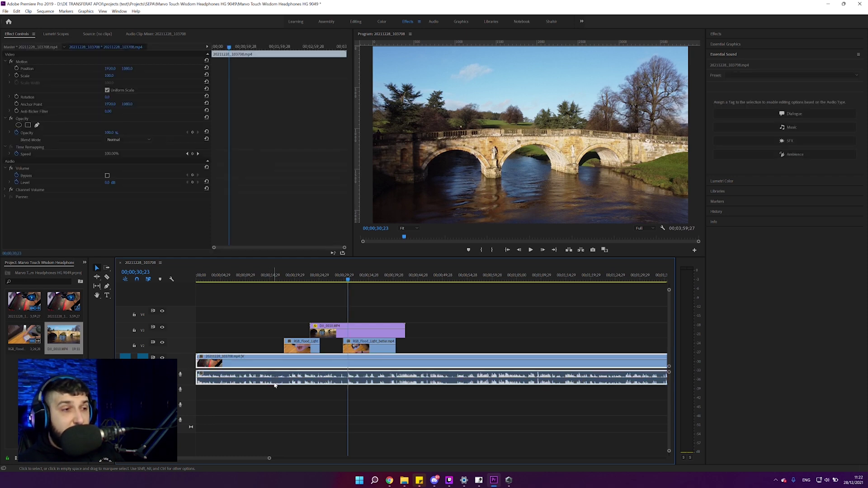
{"action": "key", "text": "shift"}
{"action": "left_click_drag", "start_coordinate": [275, 387], "coordinate": [274, 398]}
{"action": "key", "text": "ctrl+z"}
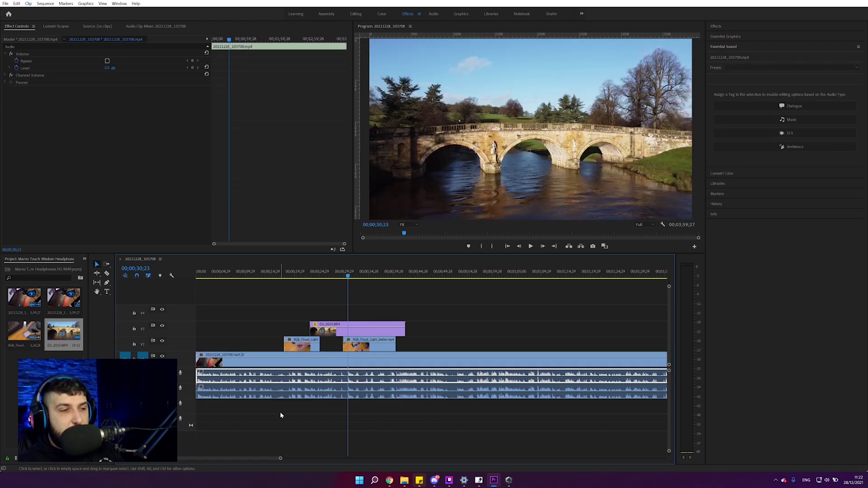
{"action": "left_click", "coordinate": [324, 288]}
{"action": "left_click_drag", "start_coordinate": [346, 279], "coordinate": [183, 295]}
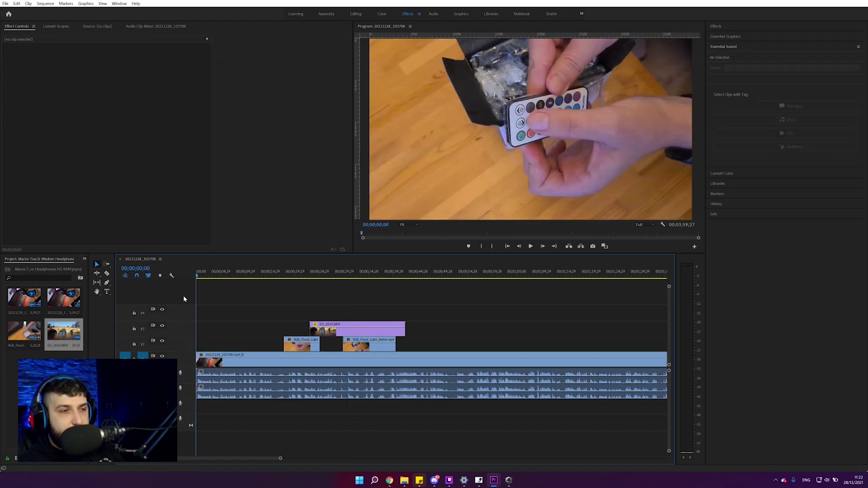
Step: Delete both RGB_Flood_Light cutaways and the DJI_0010 clip from the timeline
{"action": "left_click", "coordinate": [322, 347]}
{"action": "key", "text": "Delete"}
{"action": "left_click", "coordinate": [357, 346]}
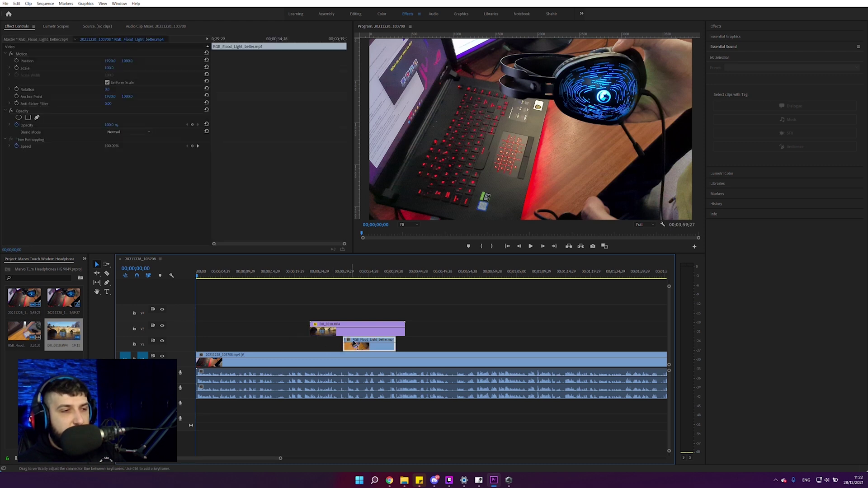
{"action": "key", "text": "Delete"}
{"action": "left_click", "coordinate": [357, 332]}
{"action": "key", "text": "Delete"}
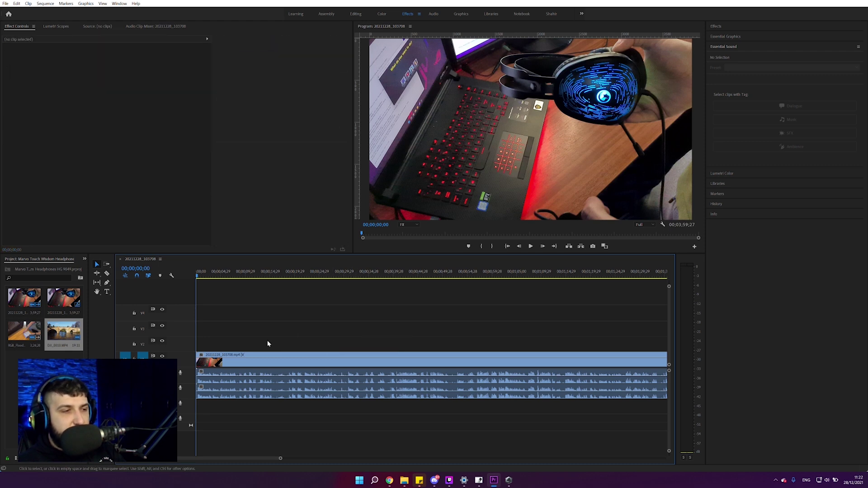
Step: Slide the 20211228_103708 clip about 13 seconds later so it starts near the 15-second mark
{"action": "left_click", "coordinate": [248, 272]}
{"action": "left_click_drag", "start_coordinate": [229, 396], "coordinate": [302, 397]}
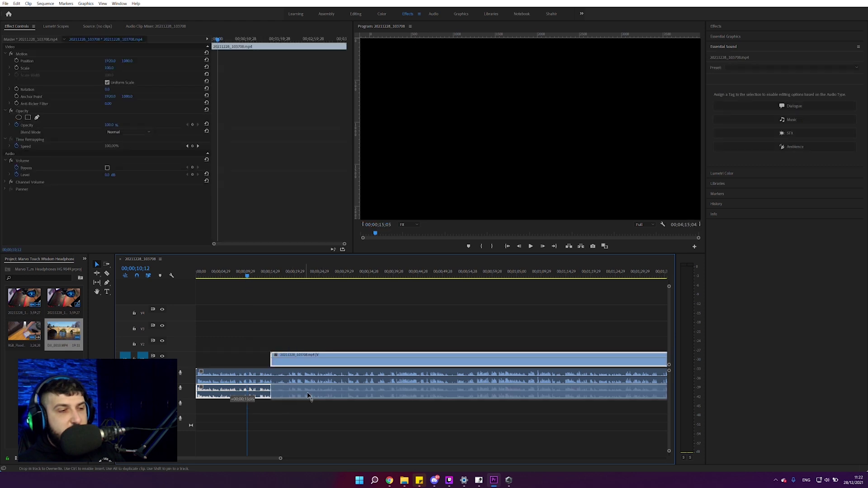
{"action": "left_click", "coordinate": [293, 312]}
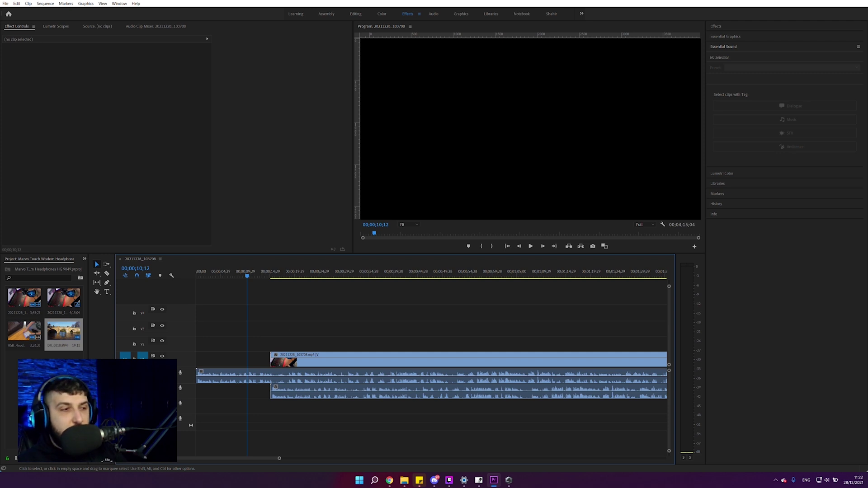
Step: Try removing the gap before the A2 clip, then play the overlap from 00;00;13;09 to 00;00;21;11
{"action": "left_click", "coordinate": [264, 391]}
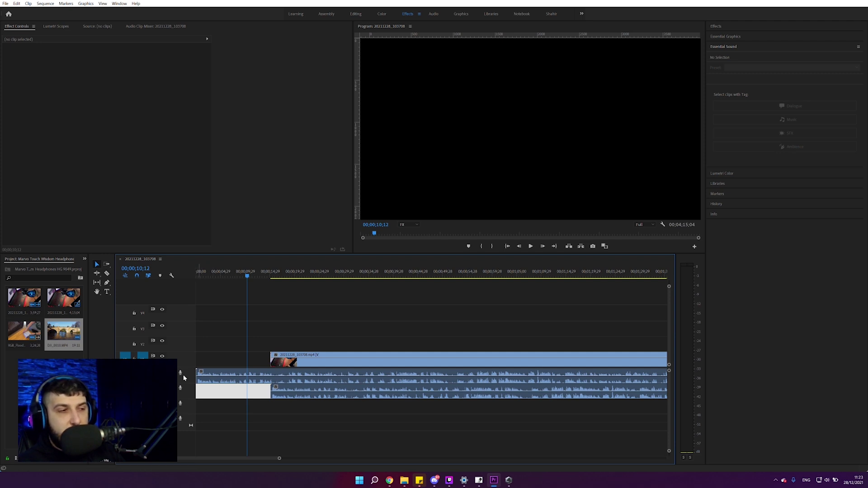
{"action": "key", "text": "Delete"}
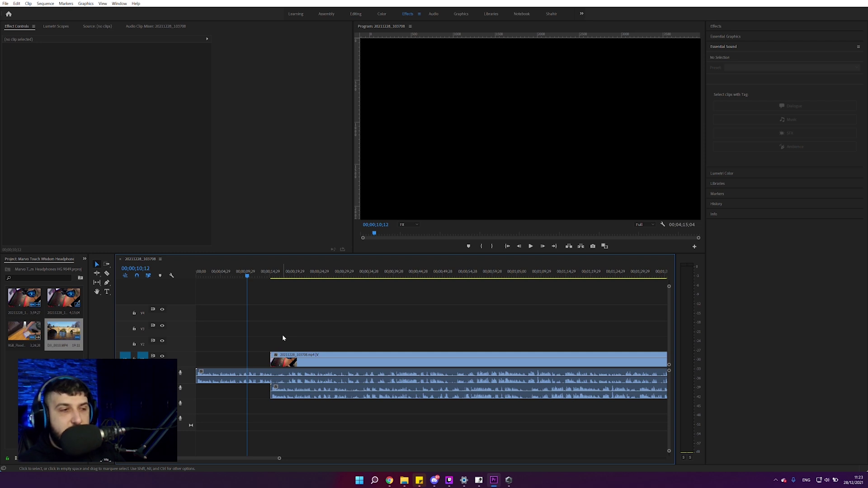
{"action": "left_click", "coordinate": [263, 273]}
{"action": "key", "text": "space"}
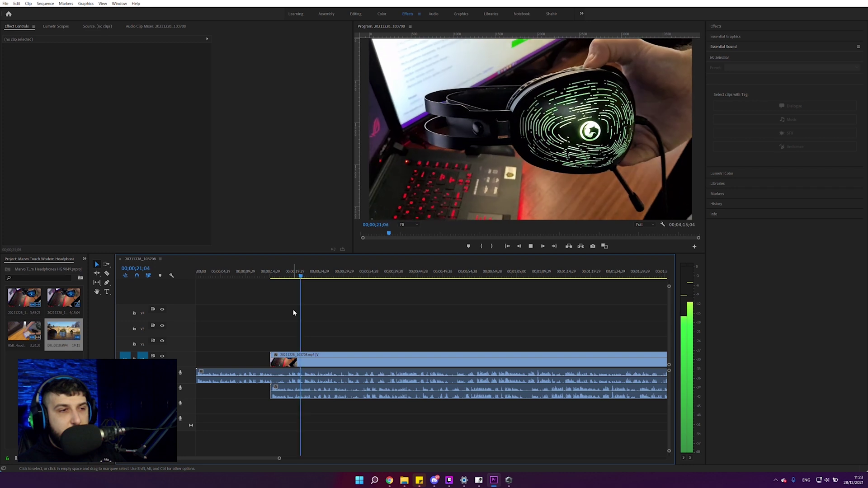
{"action": "key", "text": "space"}
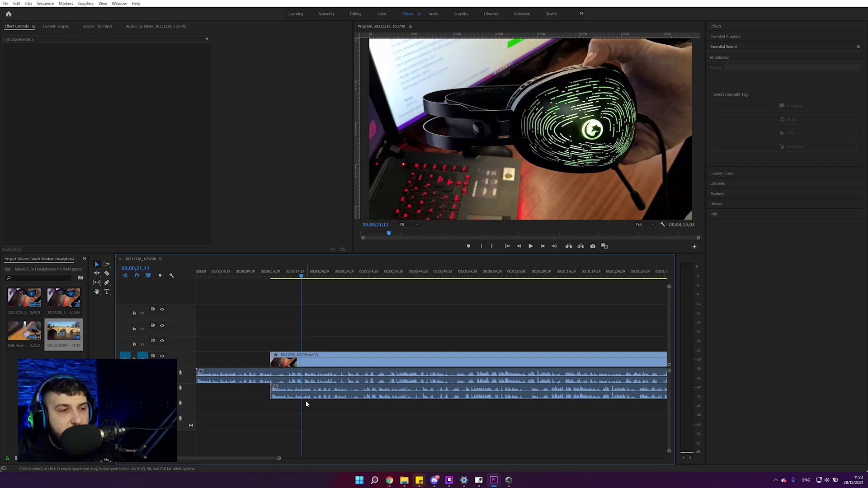
Step: Zoom the timeline in on the overlap and heighten tracks A1 and A2 to show both waveforms
{"action": "scroll", "coordinate": [300, 394], "scroll_direction": "up", "scroll_amount": 4}
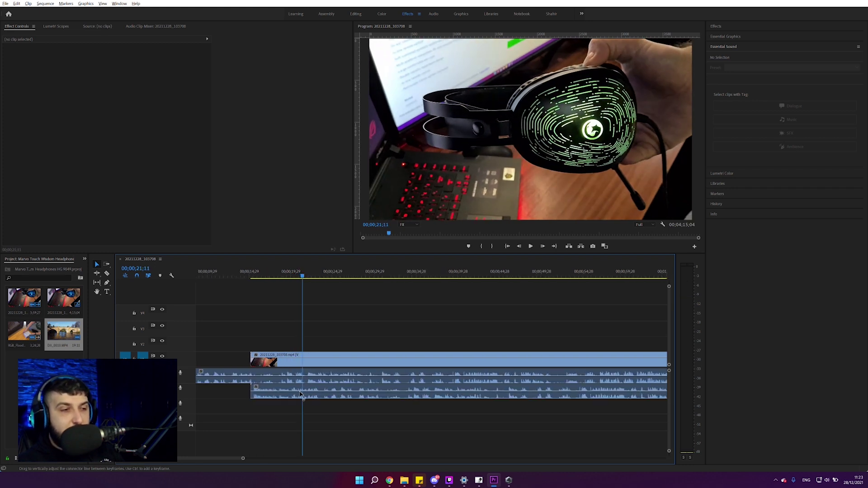
{"action": "scroll", "coordinate": [301, 395], "scroll_direction": "up", "scroll_amount": 1}
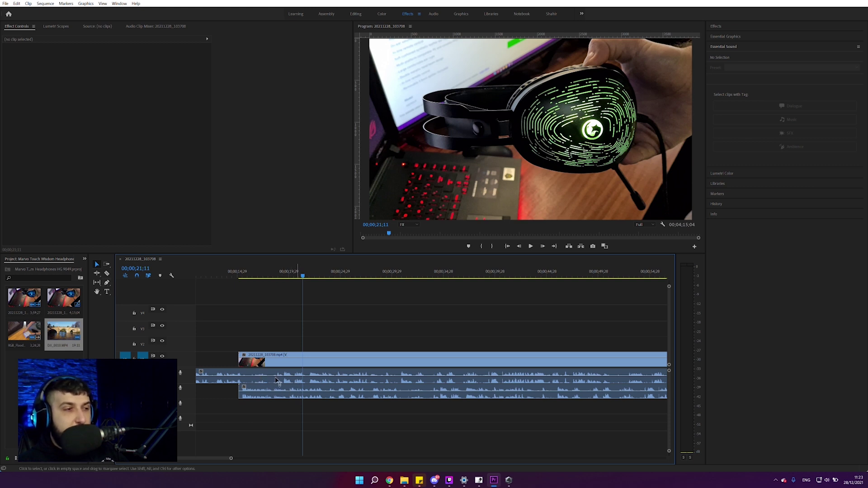
{"action": "scroll", "coordinate": [430, 378], "scroll_direction": "up", "scroll_amount": 1}
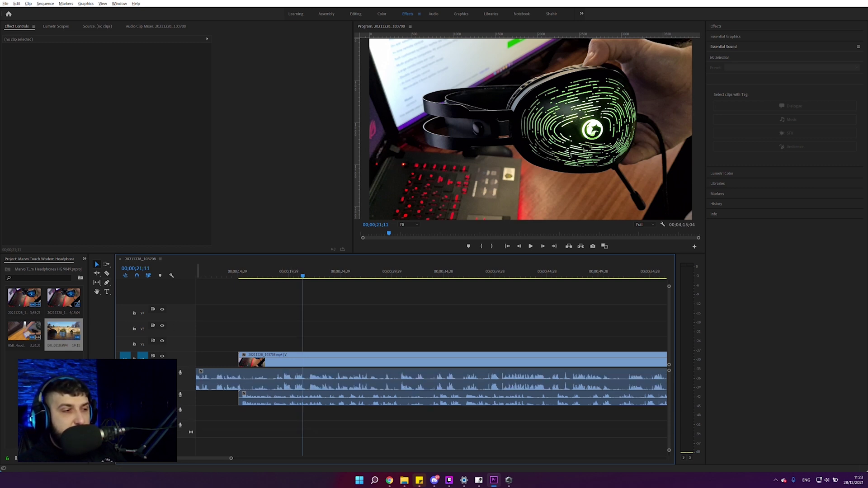
{"action": "scroll", "coordinate": [452, 400], "scroll_direction": "up", "scroll_amount": 1}
{"action": "scroll", "coordinate": [312, 380], "scroll_direction": "up", "scroll_amount": 1}
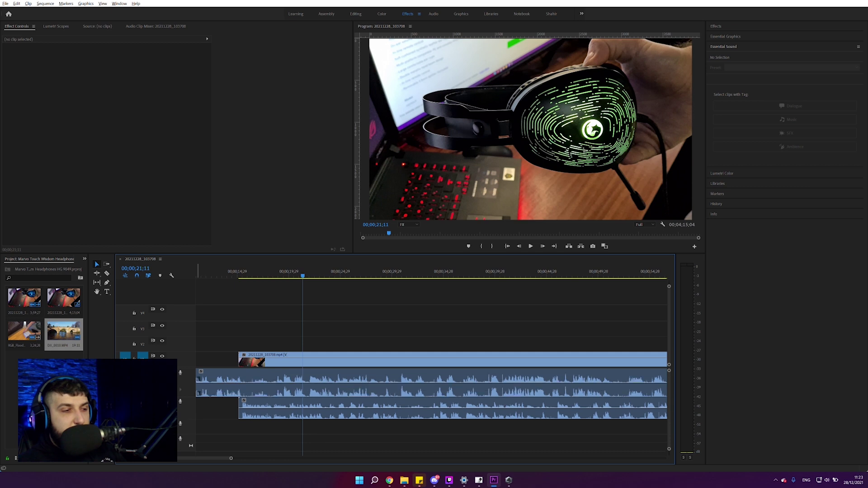
{"action": "scroll", "coordinate": [312, 407], "scroll_direction": "up", "scroll_amount": 1}
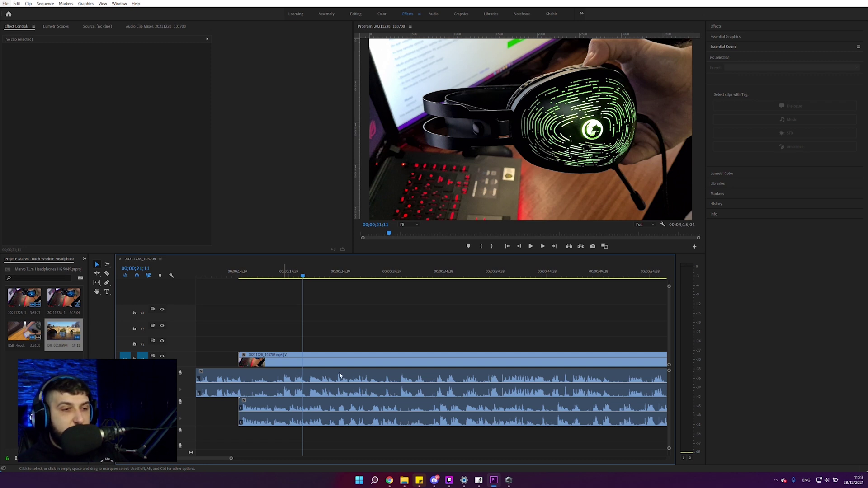
Step: Add four volume keyframes along the A1 clip's rubber band with the Pen tool
{"action": "left_click", "coordinate": [303, 384]}
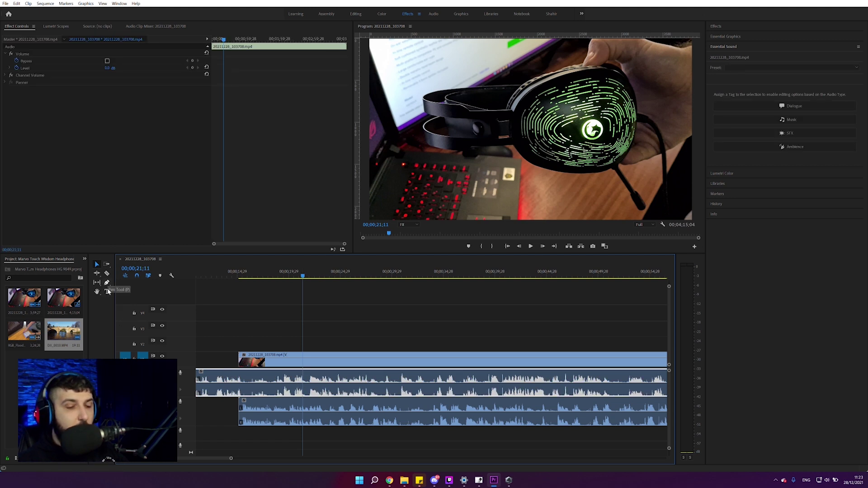
{"action": "left_click", "coordinate": [107, 283]}
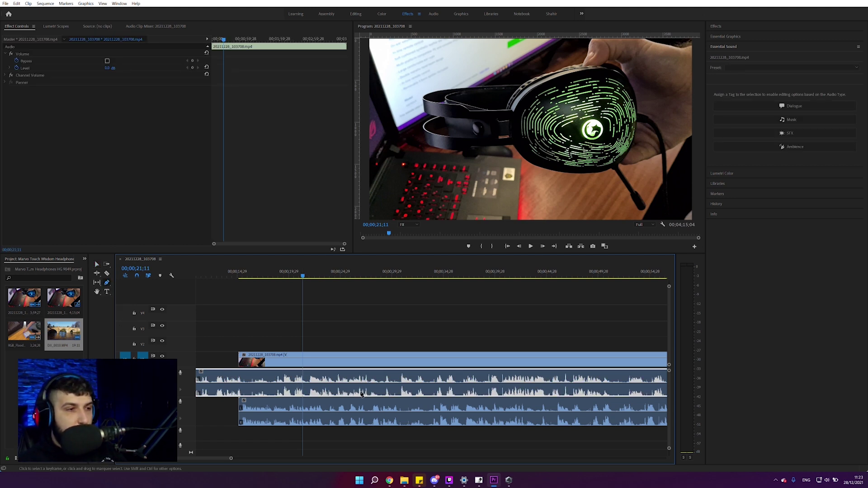
{"action": "left_click", "coordinate": [306, 386]}
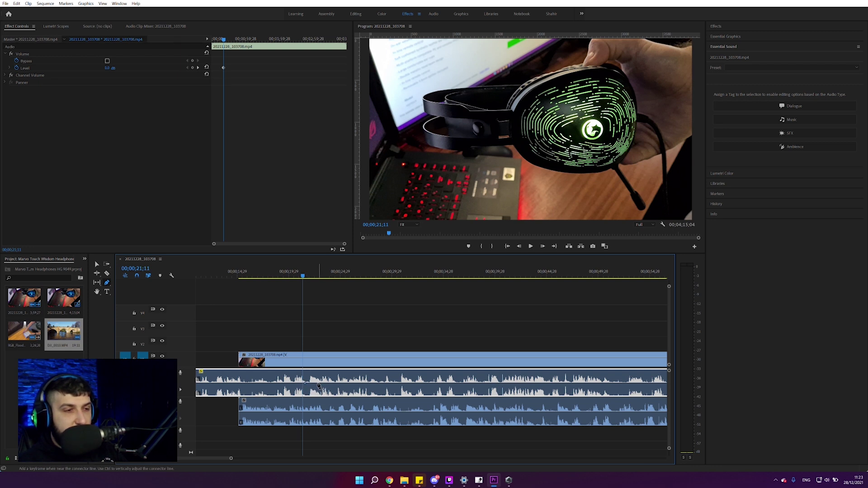
{"action": "left_click", "coordinate": [317, 384]}
{"action": "left_click", "coordinate": [341, 384]}
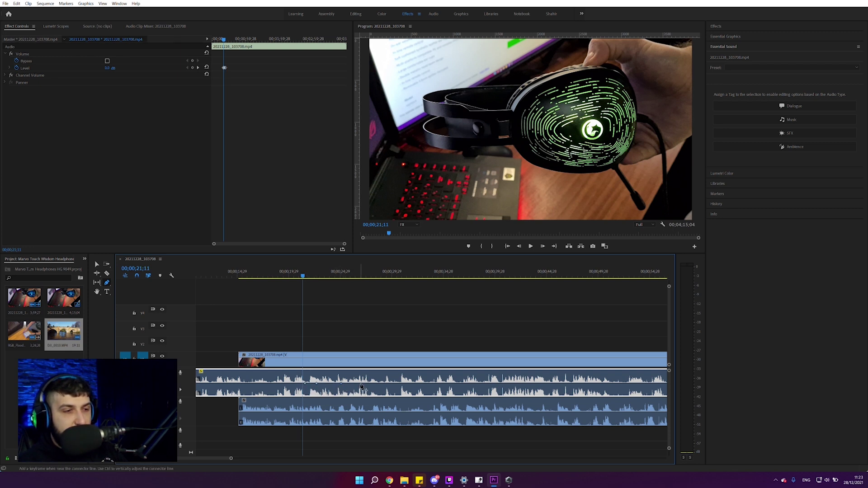
{"action": "left_click", "coordinate": [356, 384]}
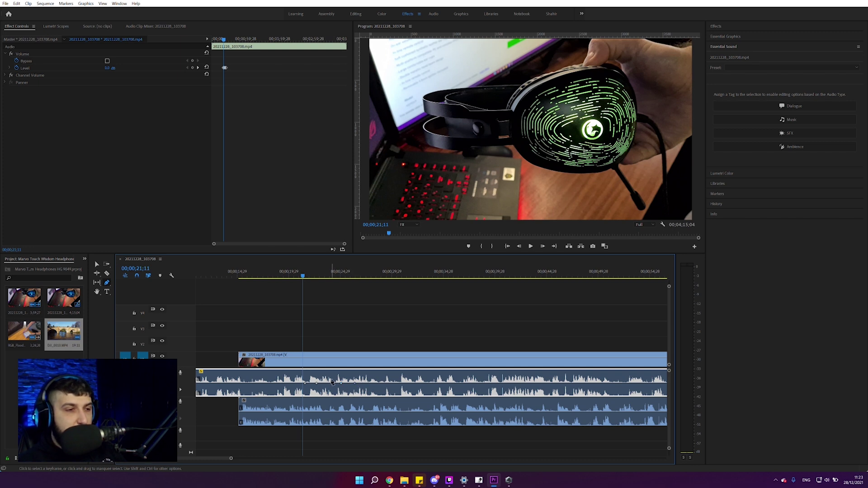
Step: Shape the A1 keyframes into a fade to silence near 00;00;30;02 and slide the A2 clip about 7 seconds later
{"action": "key", "text": "v"}
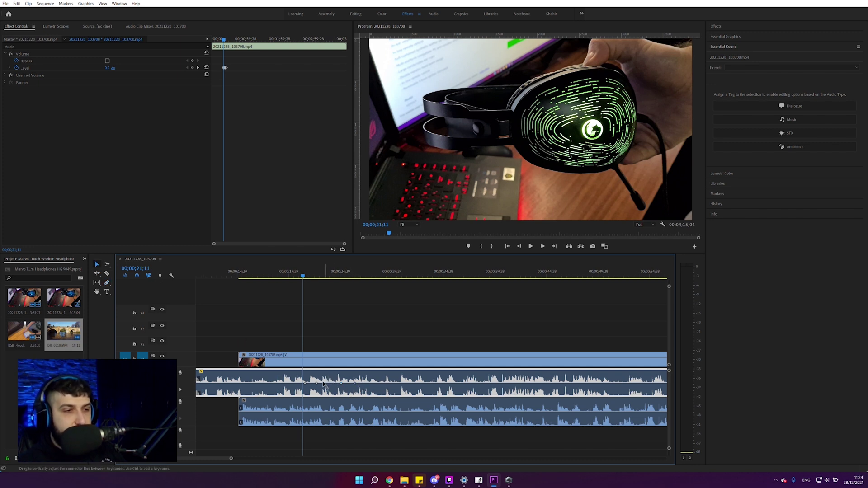
{"action": "left_click_drag", "start_coordinate": [304, 384], "coordinate": [329, 390]}
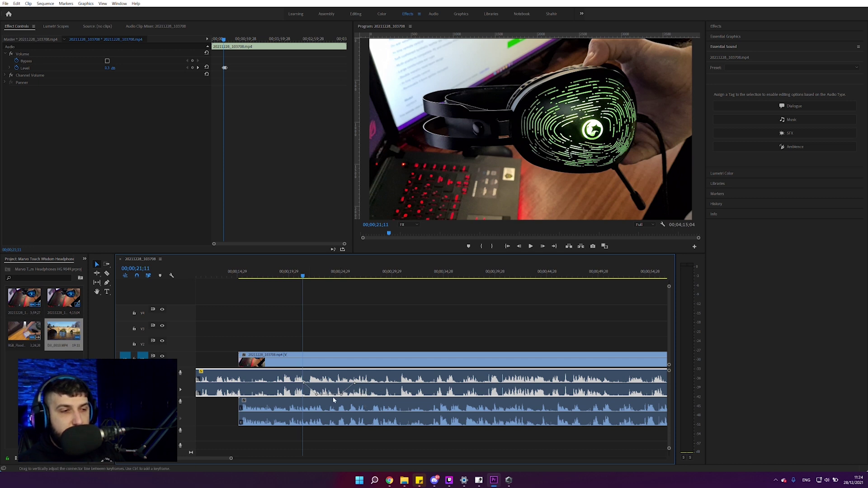
{"action": "left_click_drag", "start_coordinate": [333, 397], "coordinate": [393, 382]}
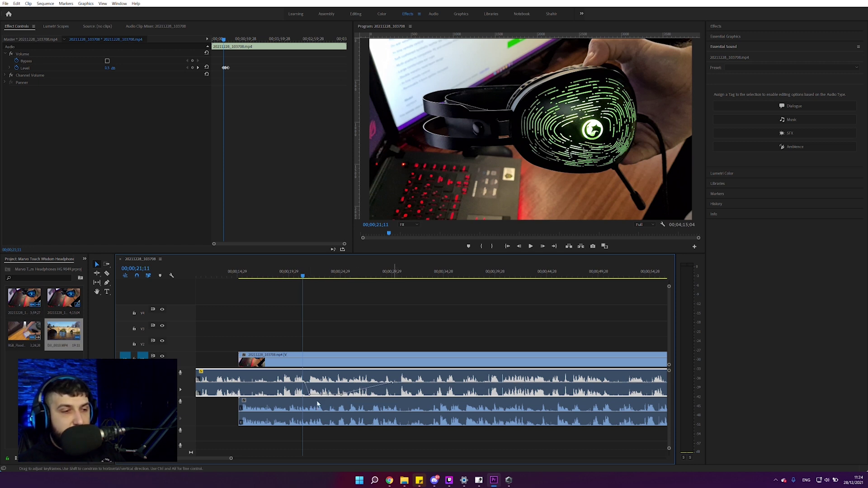
{"action": "left_click_drag", "start_coordinate": [344, 397], "coordinate": [391, 401]}
{"action": "left_click_drag", "start_coordinate": [353, 408], "coordinate": [404, 409]}
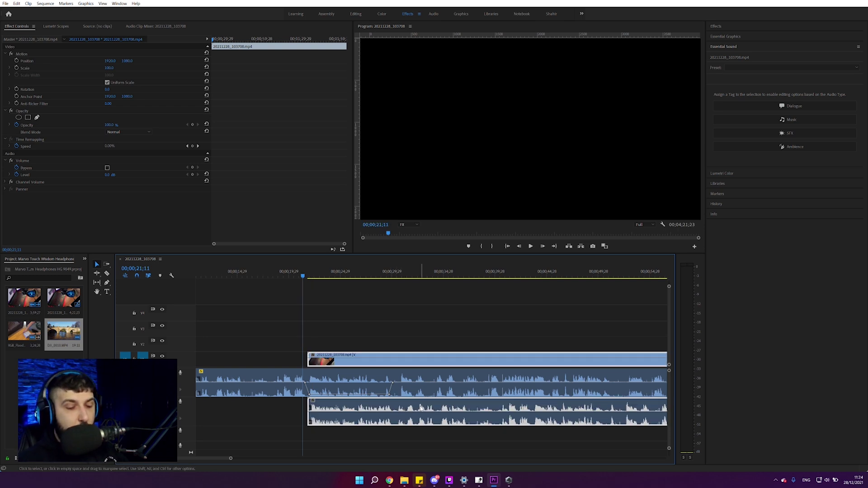
Step: Keyframe the A2 clip's volume to rise from -oo dB, with the silent keyframe near 00;00;30;02
{"action": "key", "text": "p"}
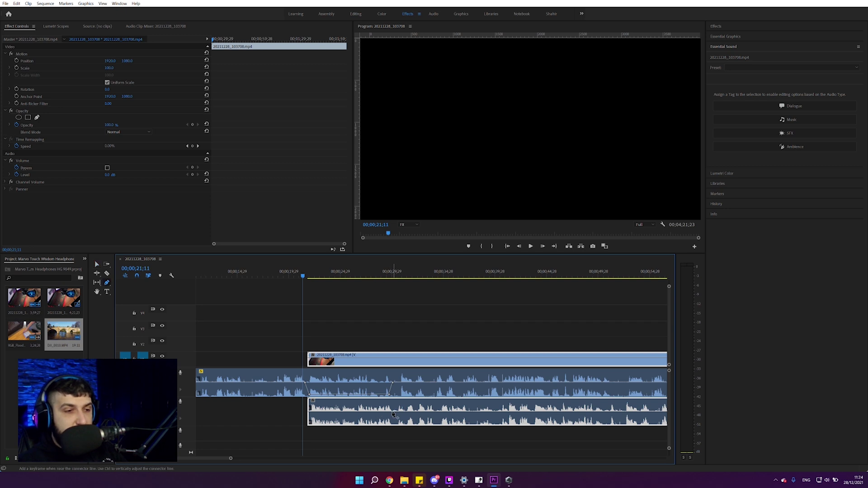
{"action": "left_click", "coordinate": [394, 415]}
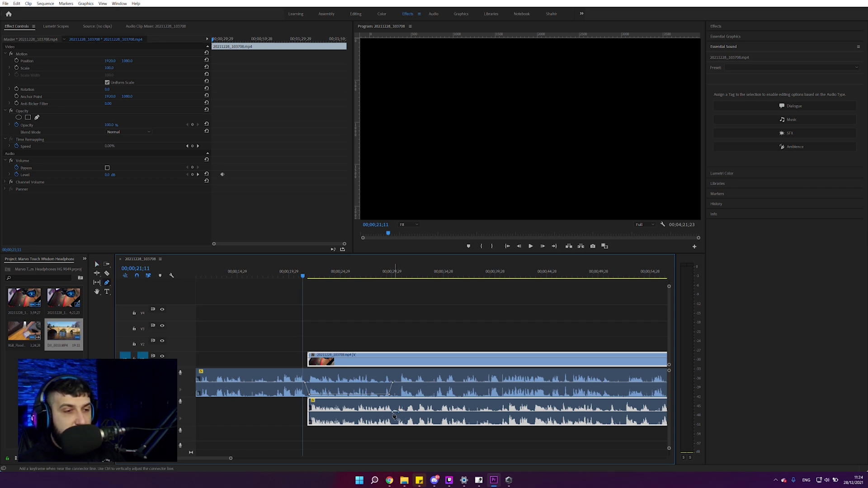
{"action": "key", "text": "v"}
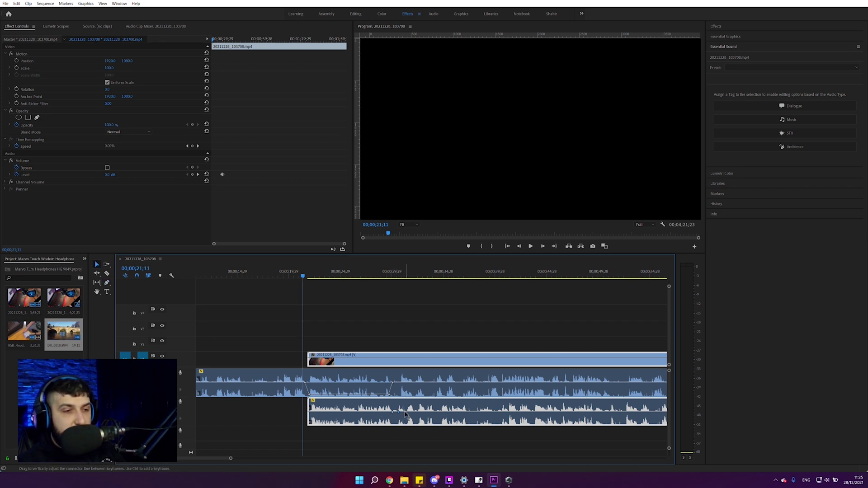
{"action": "left_click_drag", "start_coordinate": [404, 414], "coordinate": [406, 431]}
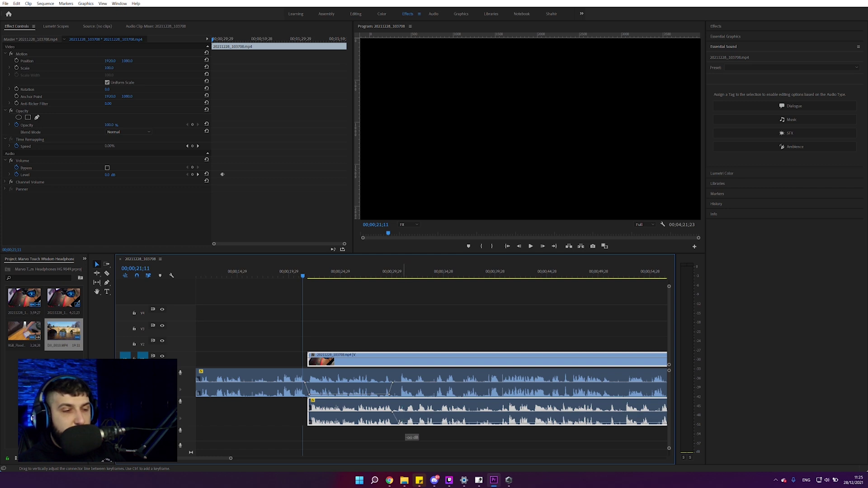
{"action": "left_click", "coordinate": [392, 410]}
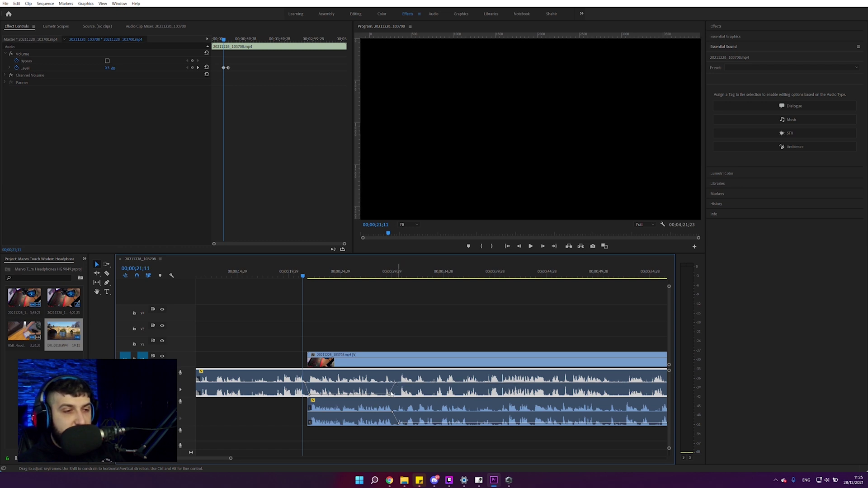
{"action": "left_click_drag", "start_coordinate": [391, 396], "coordinate": [392, 398]}
Step: Deselect all clips and play the sequence to hear the crossfade
{"action": "left_click", "coordinate": [324, 341]}
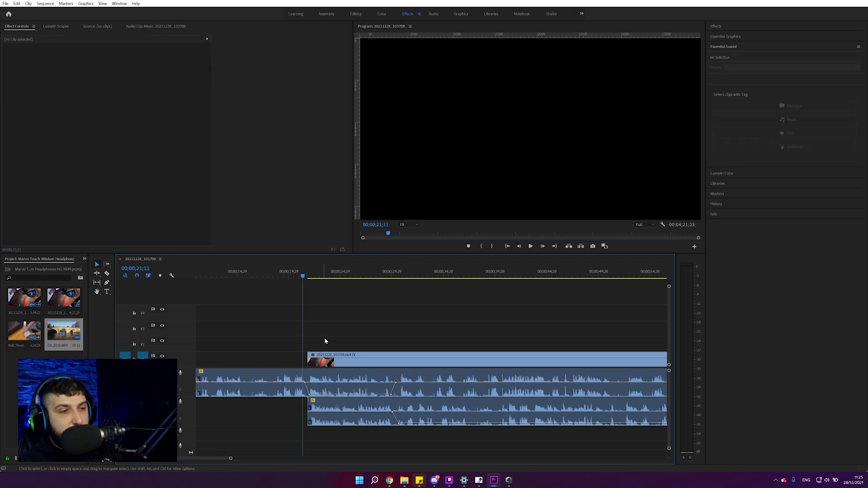
{"action": "key", "text": "space"}
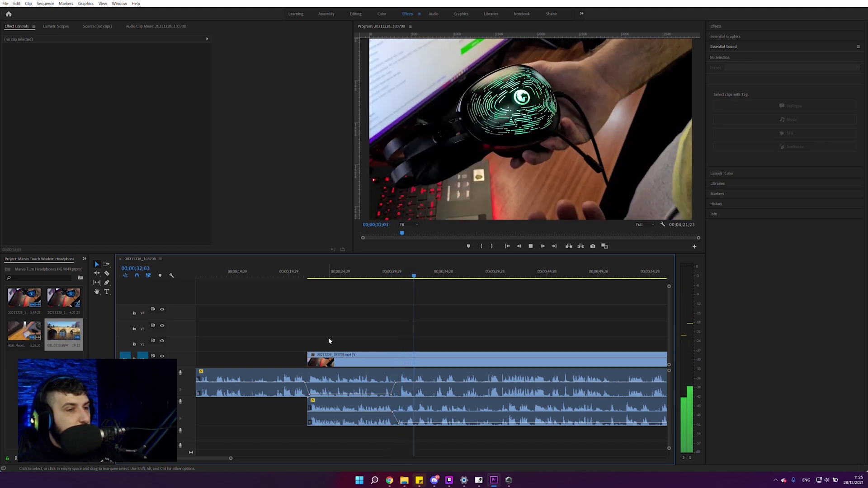
{"action": "key", "text": "space"}
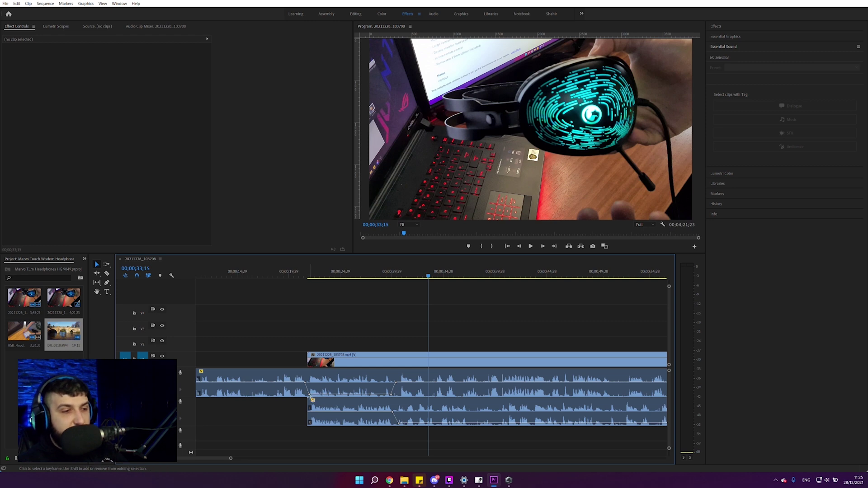
Step: Try sloping the first audio clip's volume, then undo it, leaving both clips at level volume
{"action": "left_click", "coordinate": [311, 396]}
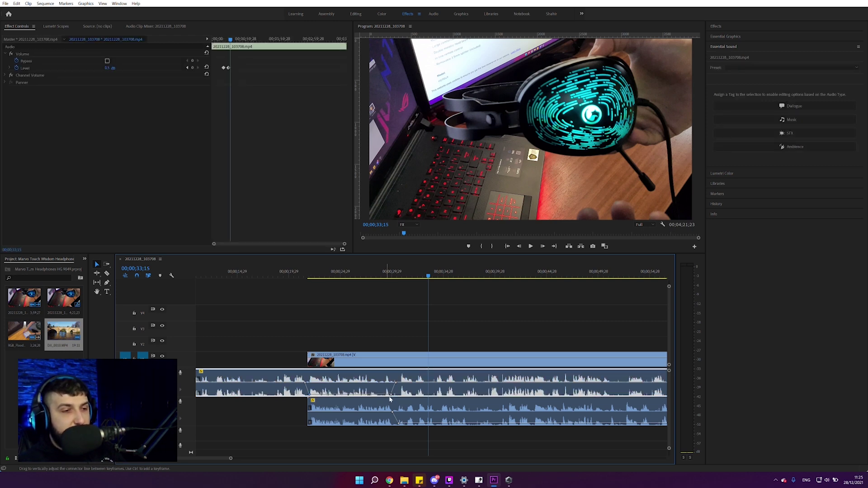
{"action": "left_click_drag", "start_coordinate": [390, 398], "coordinate": [392, 397]}
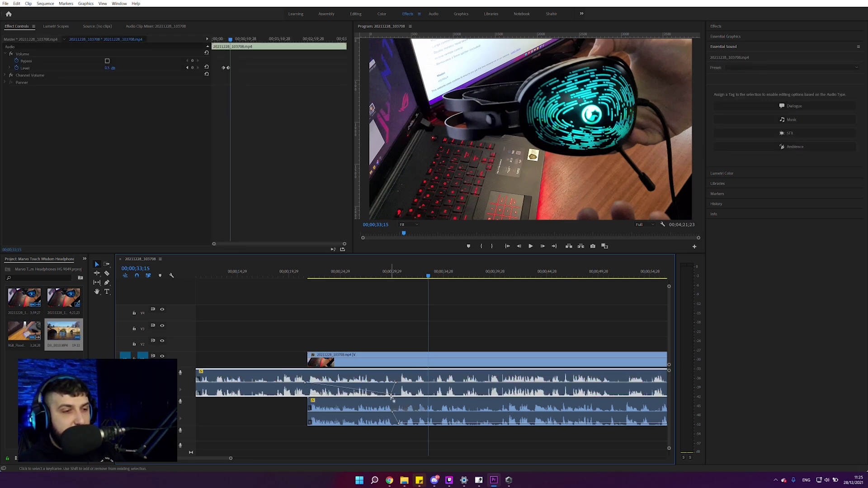
{"action": "key", "text": "ctrl+z"}
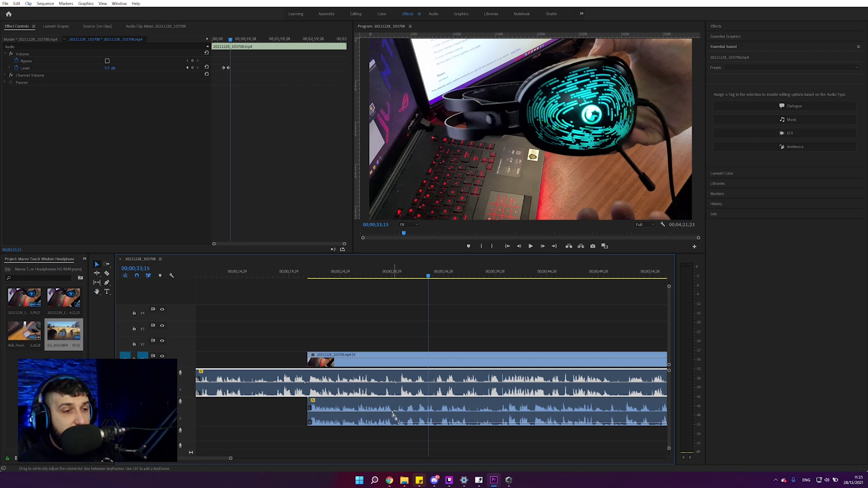
{"action": "left_click", "coordinate": [400, 410]}
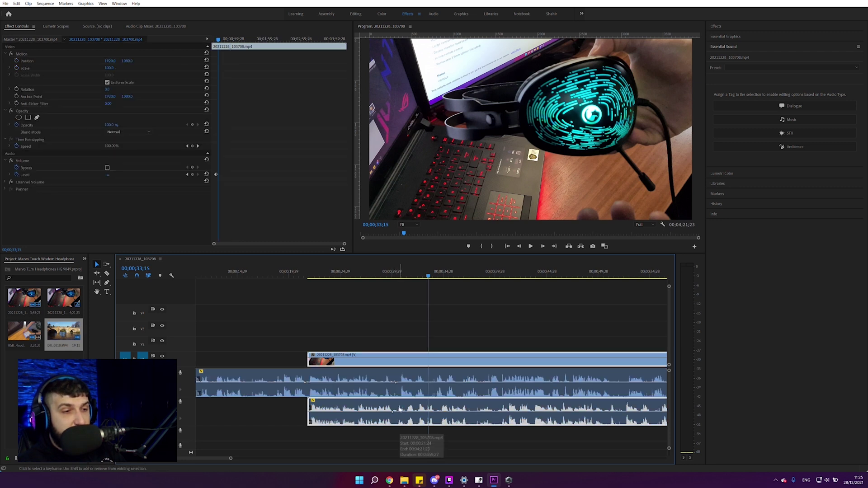
{"action": "left_click", "coordinate": [397, 385]}
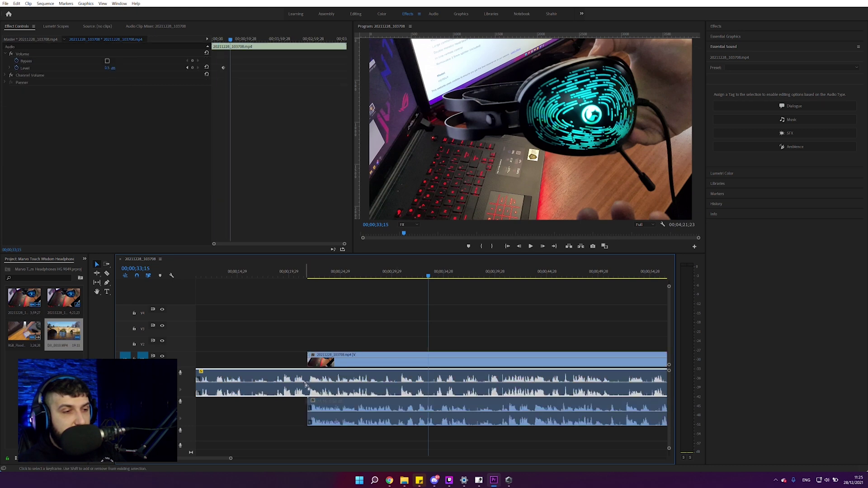
Step: Play the overlapping section from 00;00;21;26 to hear the two audio tracks clash
{"action": "left_click", "coordinate": [308, 277]}
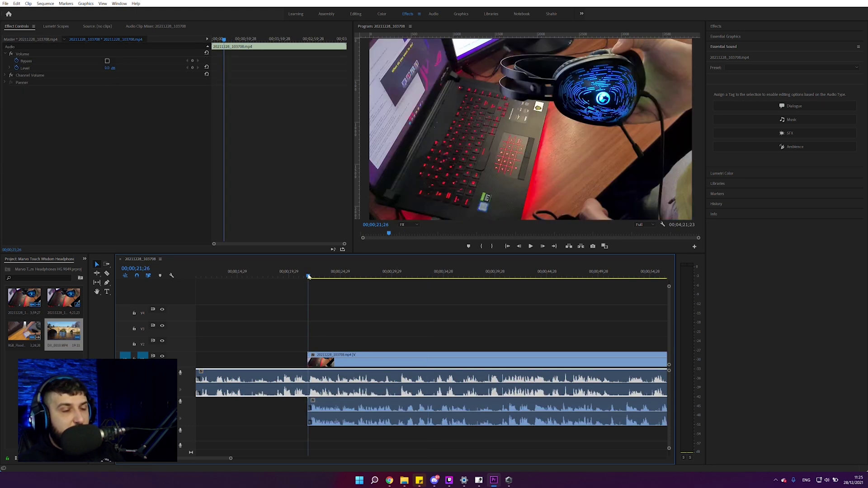
{"action": "key", "text": "space"}
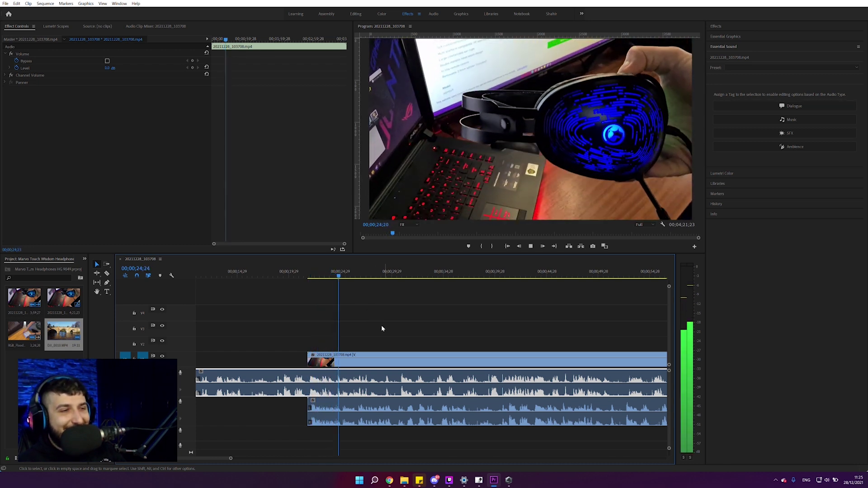
{"action": "key", "text": "space"}
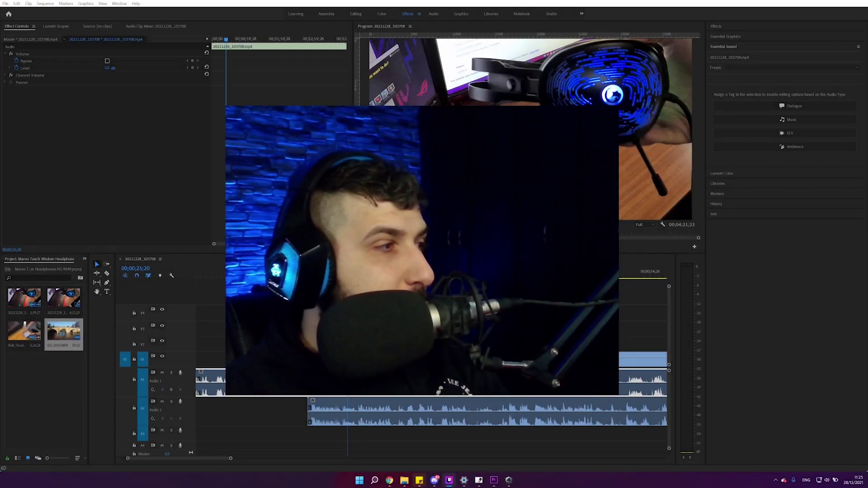